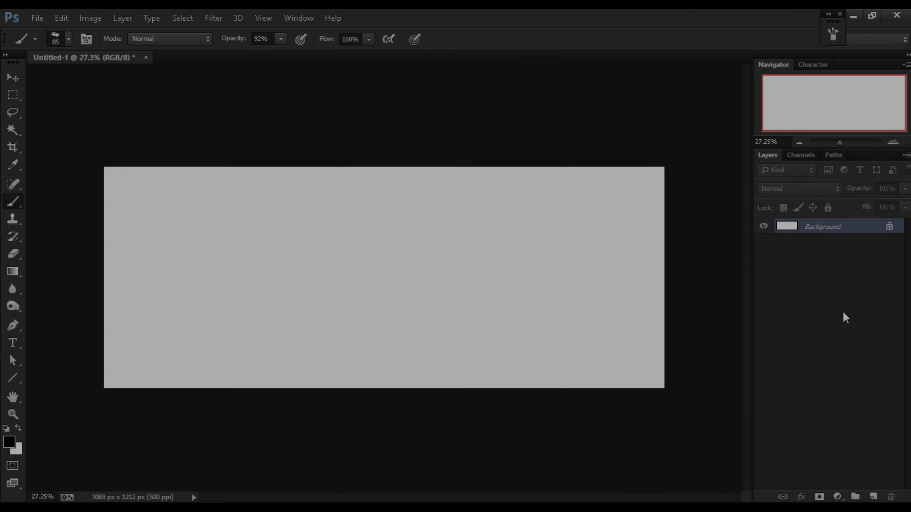
# Add an empty Layer 1 above the background of the blank 3069 x 1212 px canvas.
pyautogui.hotkey('ctrl', 'shift', 'alt', 'n')
# Paint the first black rock shape on Layer 1 with the brush.
pyautogui.rightClick(378, 279)
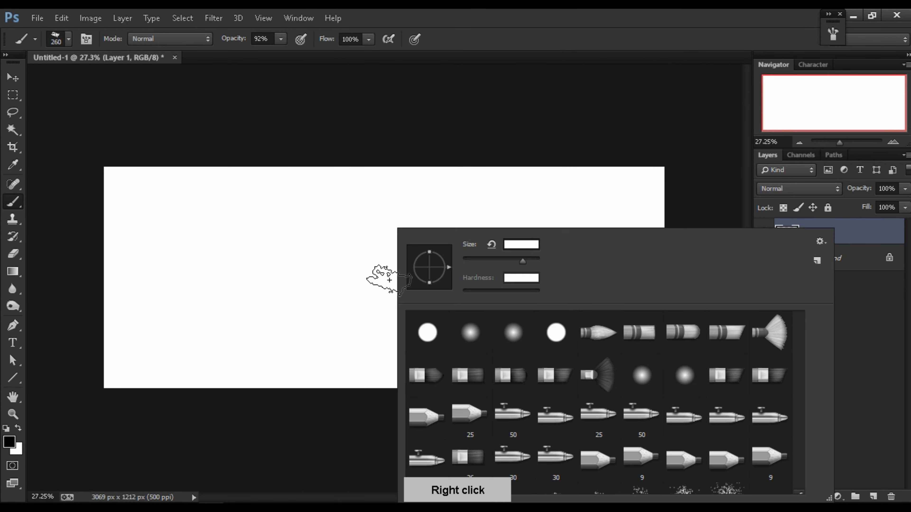
pyautogui.moveTo(396, 286); pyautogui.dragTo(400, 262)
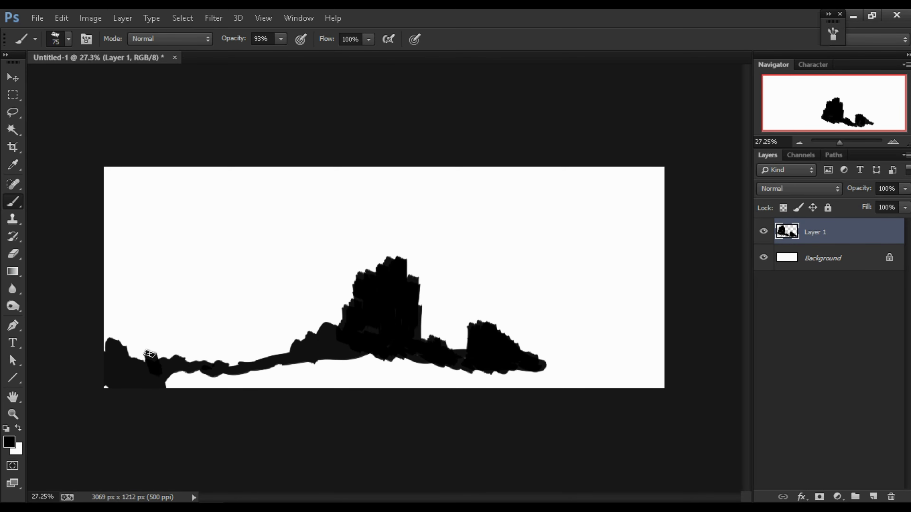
pyautogui.press('x')
pyautogui.keyDown('alt'); pyautogui.rightClick(281, 363); pyautogui.keyUp('alt')
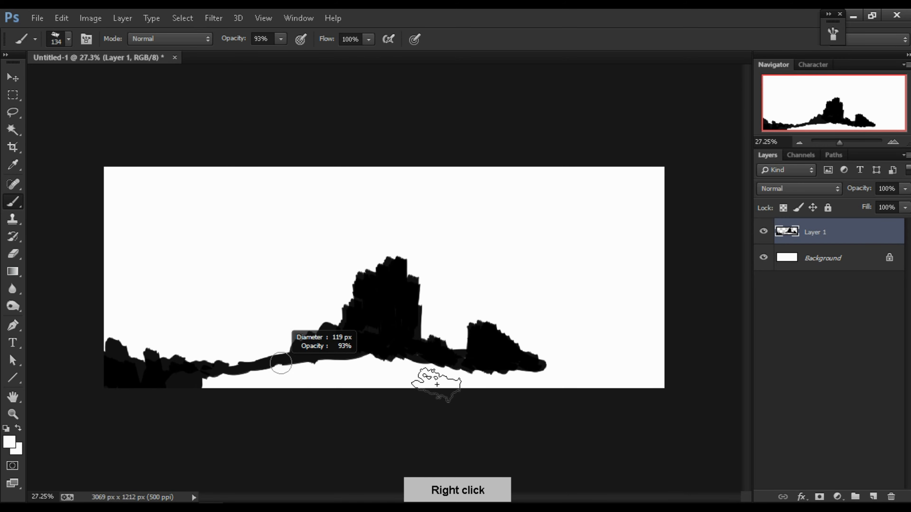
pyautogui.press('x')
# Paint a dark ground band along the bottom and jagged black rocks along the horizon.
pyautogui.moveTo(204, 376); pyautogui.dragTo(662, 363)
pyautogui.keyDown('alt'); pyautogui.rightClick(533, 365); pyautogui.keyUp('alt')
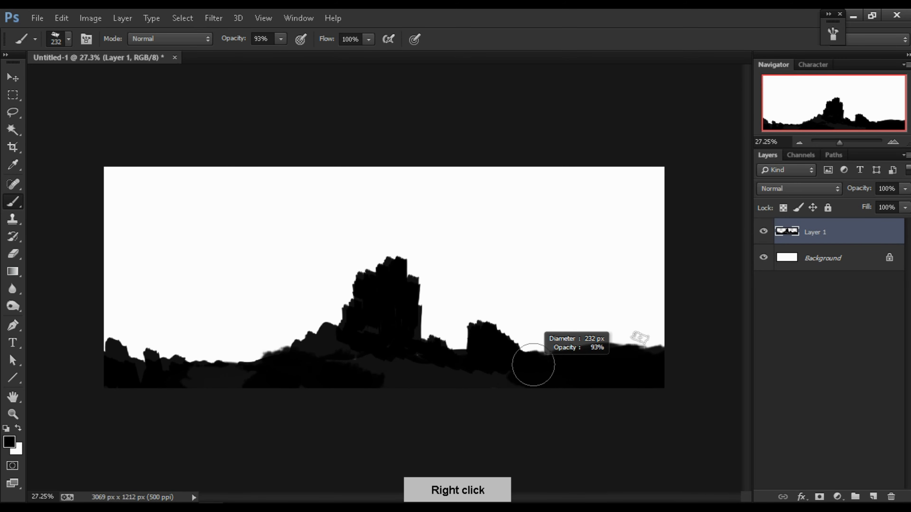
pyautogui.moveTo(523, 354); pyautogui.dragTo(624, 343)
pyautogui.keyDown('alt'); pyautogui.rightClick(403, 385); pyautogui.keyUp('alt')
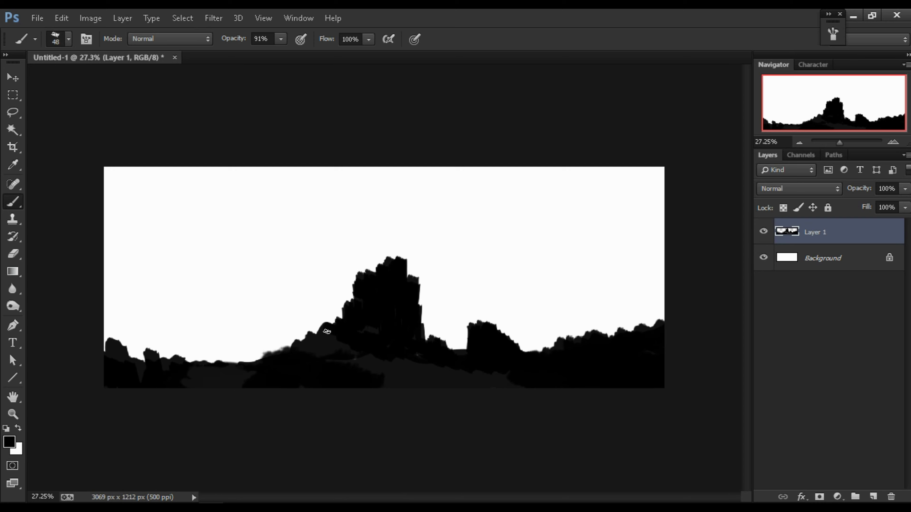
pyautogui.moveTo(273, 355); pyautogui.dragTo(219, 362)
pyautogui.keyDown('alt'); pyautogui.rightClick(394, 344); pyautogui.keyUp('alt')
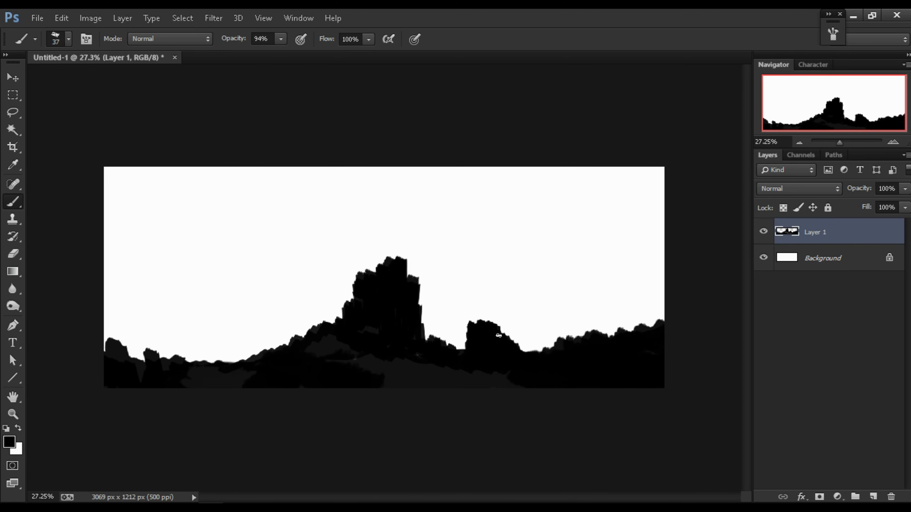
# Add a new empty layer and move it below Layer 1.
pyautogui.hotkey('ctrl', 'shift', 'alt', 'n')
pyautogui.hotkey('ctrl', '[')
pyautogui.keyDown('alt'); pyautogui.rightClick(224, 321); pyautogui.keyUp('alt')
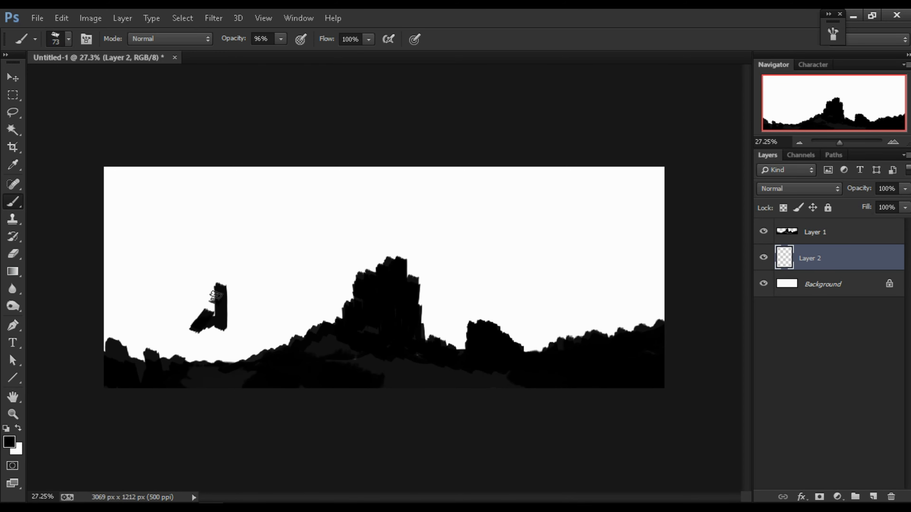
# On Layer 2, paint dark spires on the left and tall towers on the right.
pyautogui.keyDown('alt'); pyautogui.rightClick(233, 293); pyautogui.keyUp('alt')
pyautogui.moveTo(223, 283); pyautogui.dragTo(217, 267)
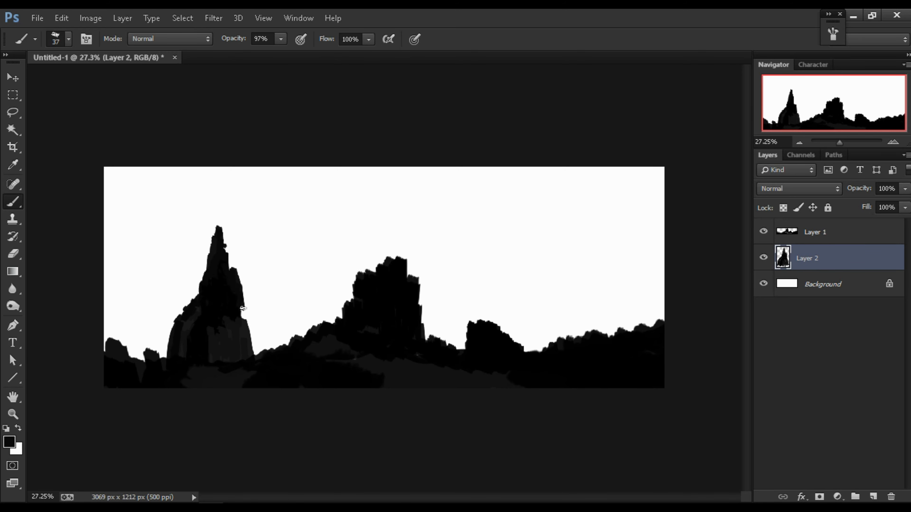
pyautogui.moveTo(296, 305); pyautogui.dragTo(295, 343)
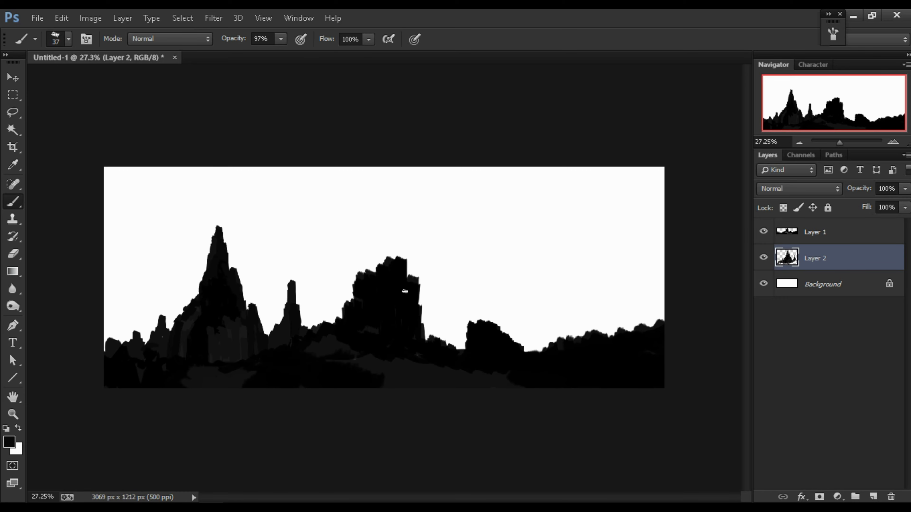
pyautogui.hotkey('alt', ']')
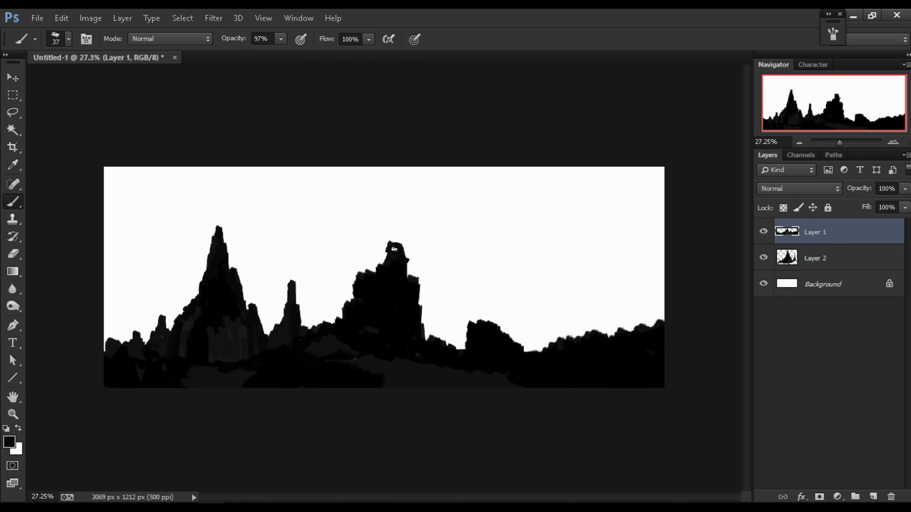
pyautogui.click(818, 258)
pyautogui.moveTo(591, 332); pyautogui.dragTo(590, 268)
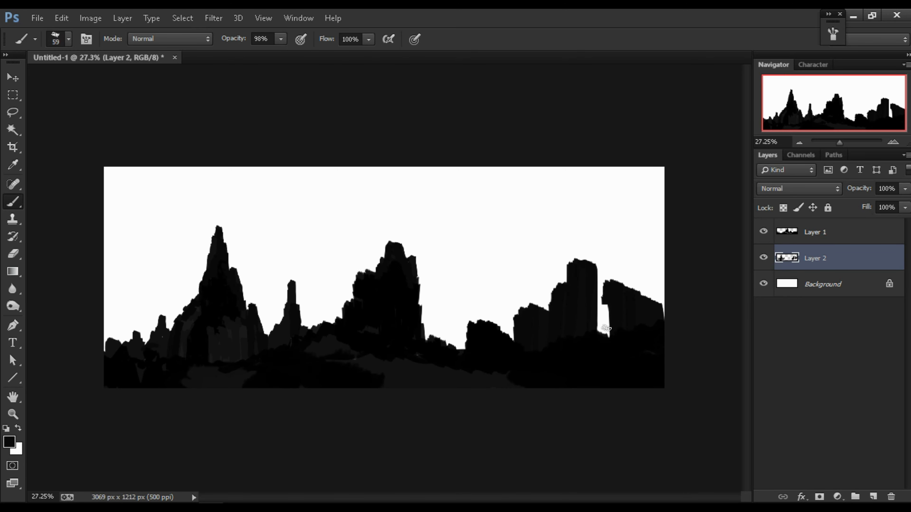
pyautogui.moveTo(441, 309); pyautogui.dragTo(443, 337)
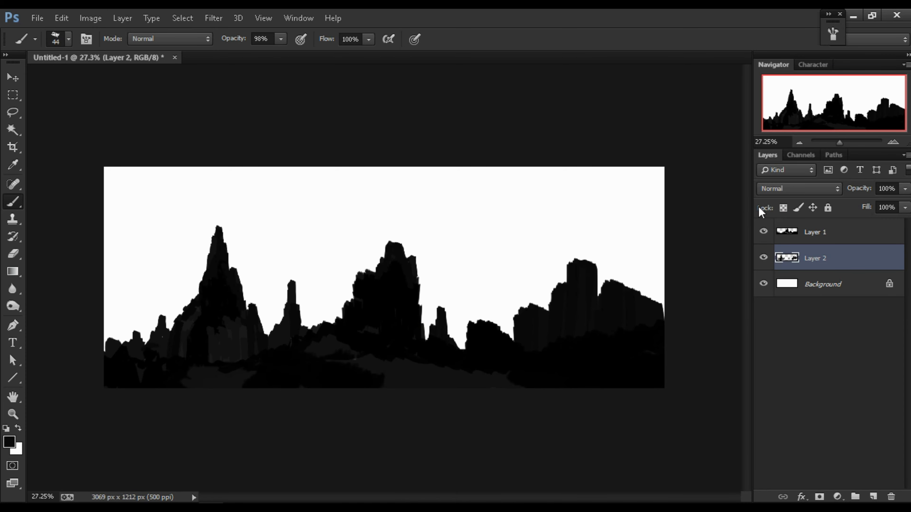
# Zoom out and add empty Layers 3 and 4 above the background.
pyautogui.hotkey('ctrl', '-')
pyautogui.hotkey('alt', ']')
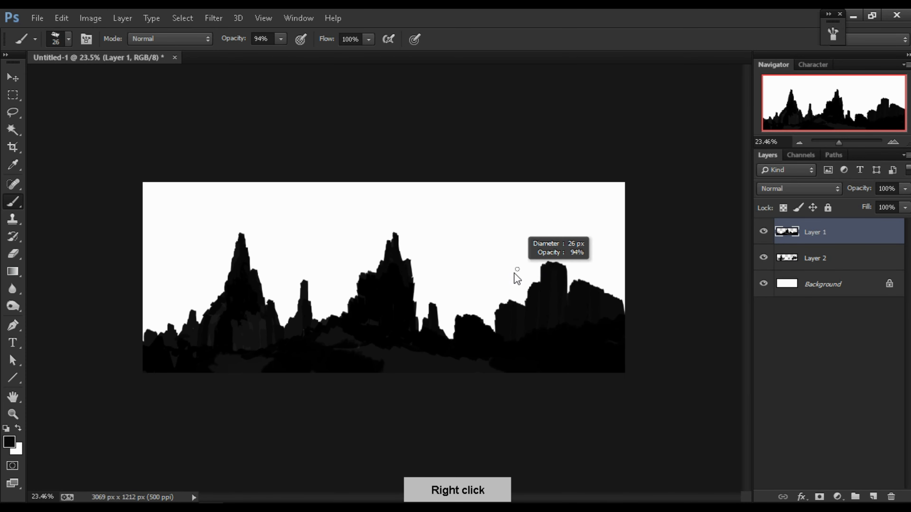
pyautogui.hotkey('ctrl', 'shift', 'alt', 'n')
pyautogui.hotkey('alt', ']')
pyautogui.hotkey('alt', ']')
# Add a new layer above Layer 1 and set the foreground colour to orange.
pyautogui.click(873, 497)
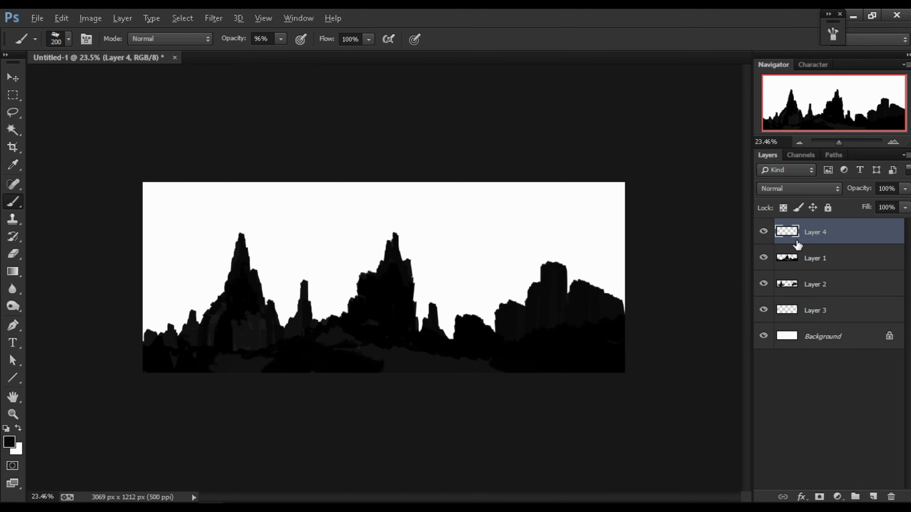
pyautogui.click(9, 442)
pyautogui.click(681, 169)
pyautogui.click(718, 132)
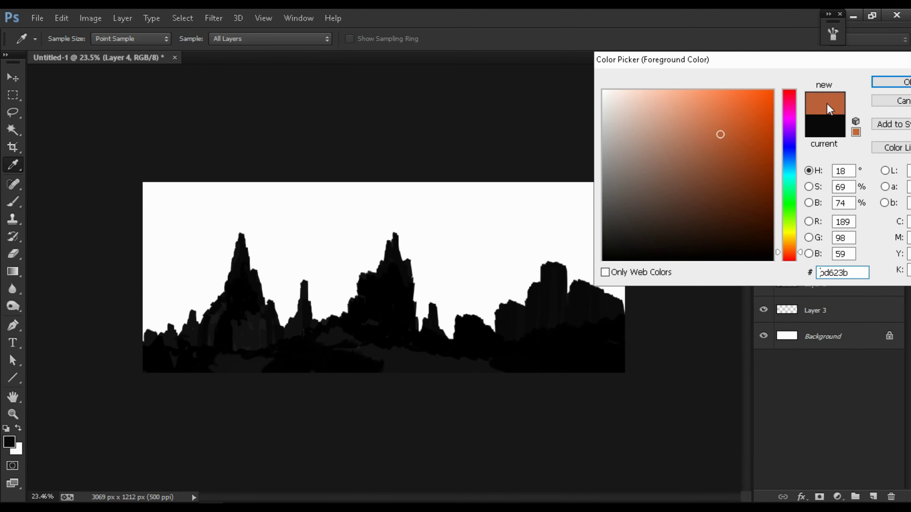
pyautogui.click(895, 81)
# Paint the central rock peak and its left slopes orange.
pyautogui.moveTo(428, 134)
pyautogui.mouseDown()
pyautogui.moveTo(432, 191)
pyautogui.moveTo(401, 170)
pyautogui.mouseUp()
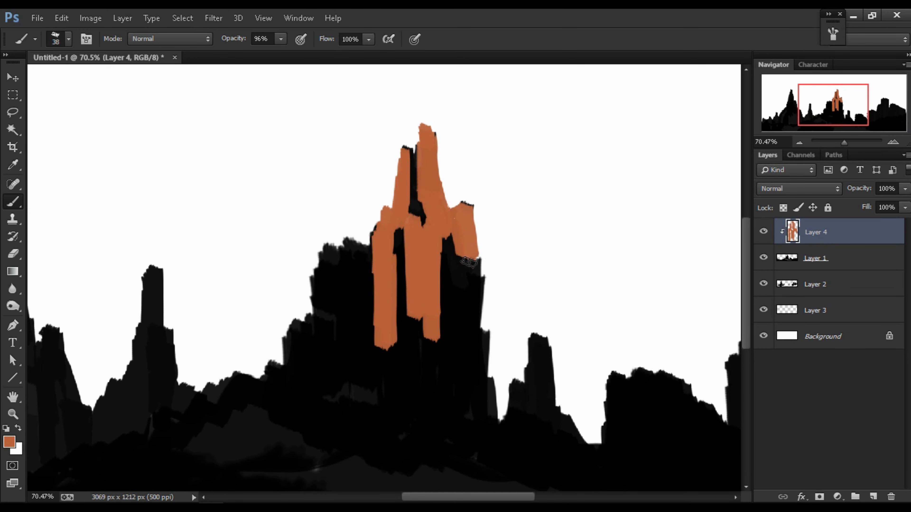
pyautogui.moveTo(455, 310); pyautogui.dragTo(448, 391)
pyautogui.moveTo(394, 331); pyautogui.dragTo(424, 273)
pyautogui.moveTo(449, 337); pyautogui.dragTo(445, 377)
pyautogui.moveTo(499, 290); pyautogui.dragTo(499, 370)
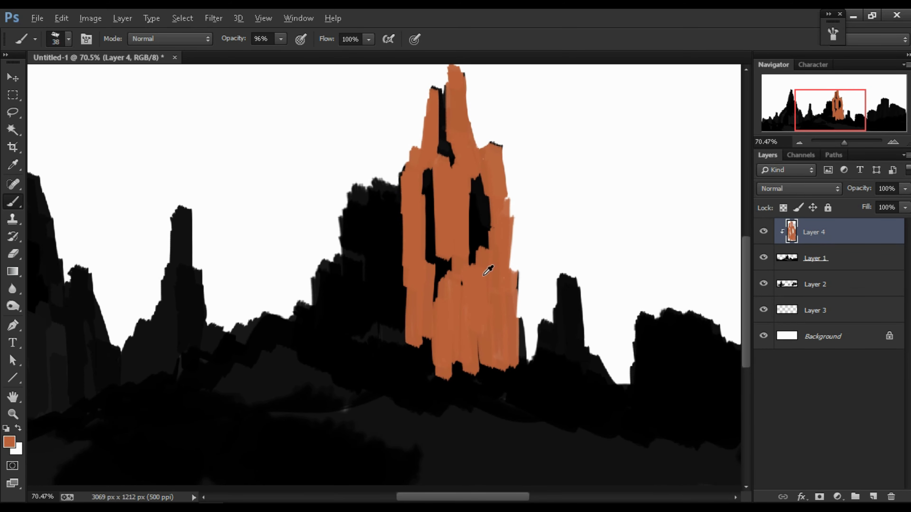
pyautogui.moveTo(376, 199); pyautogui.dragTo(375, 291)
pyautogui.moveTo(355, 187); pyautogui.dragTo(359, 298)
pyautogui.moveTo(362, 244); pyautogui.dragTo(365, 330)
pyautogui.moveTo(328, 262); pyautogui.dragTo(324, 327)
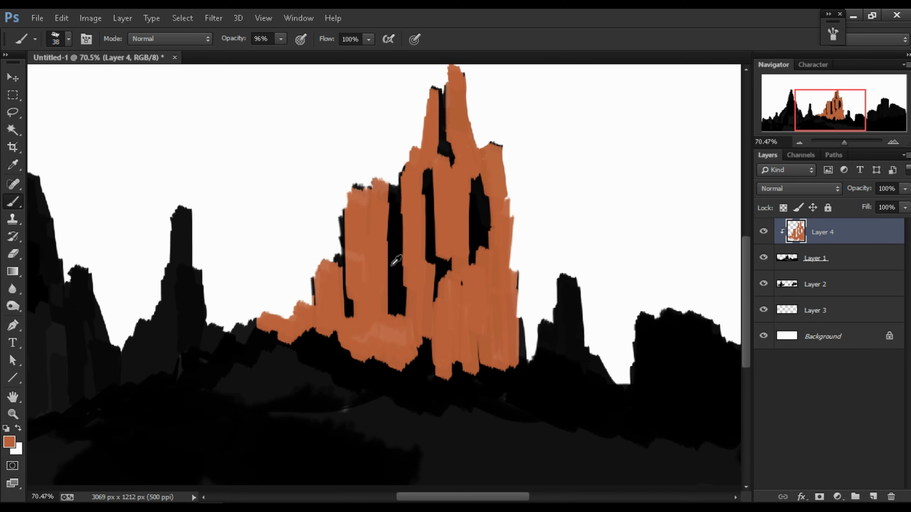
# Shade the peak and its summit with dark brown strokes.
pyautogui.moveTo(391, 265); pyautogui.dragTo(405, 323)
pyautogui.moveTo(344, 190)
pyautogui.mouseDown()
pyautogui.moveTo(341, 305)
pyautogui.moveTo(368, 259)
pyautogui.moveTo(344, 315)
pyautogui.mouseUp()
pyautogui.moveTo(405, 319); pyautogui.dragTo(406, 205)
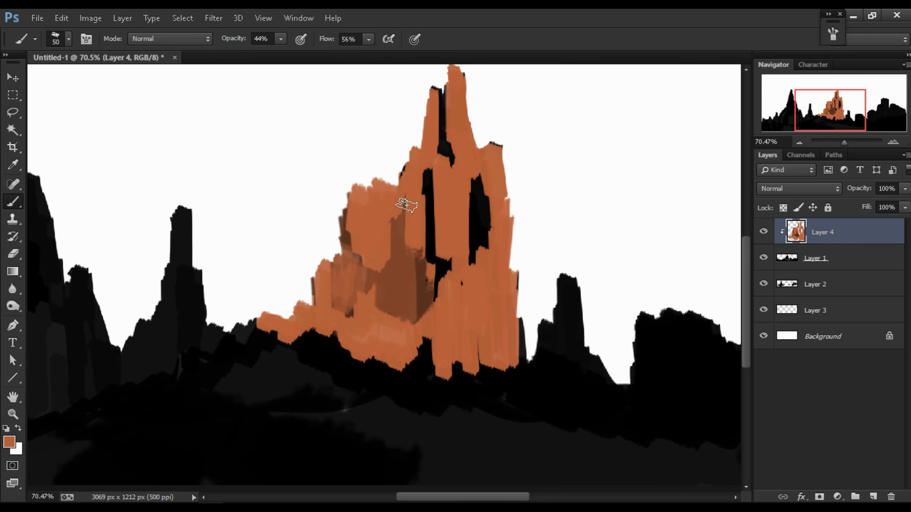
pyautogui.moveTo(417, 168); pyautogui.dragTo(423, 251)
pyautogui.moveTo(412, 187); pyautogui.dragTo(445, 287)
pyautogui.rightClick(407, 227)
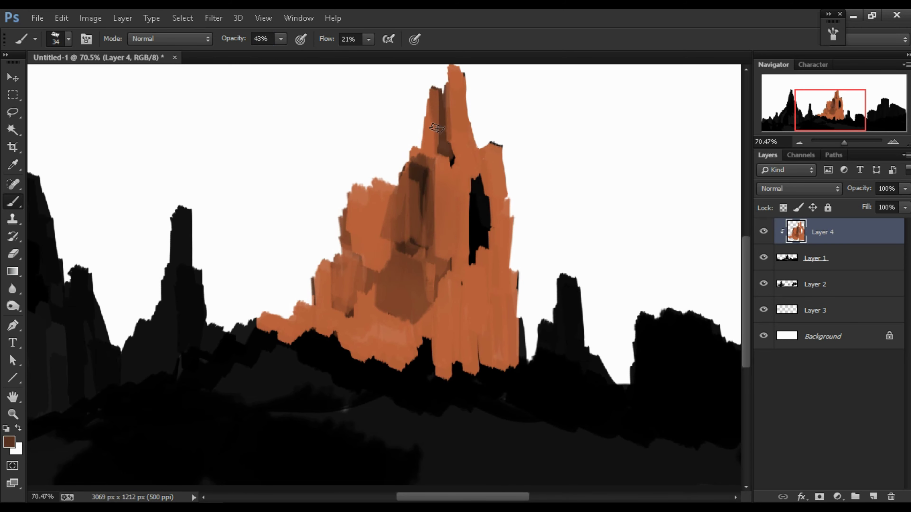
pyautogui.moveTo(437, 128); pyautogui.dragTo(466, 251)
pyautogui.moveTo(520, 161); pyautogui.dragTo(359, 323)
pyautogui.moveTo(359, 186); pyautogui.dragTo(307, 326)
pyautogui.rightClick(307, 325)
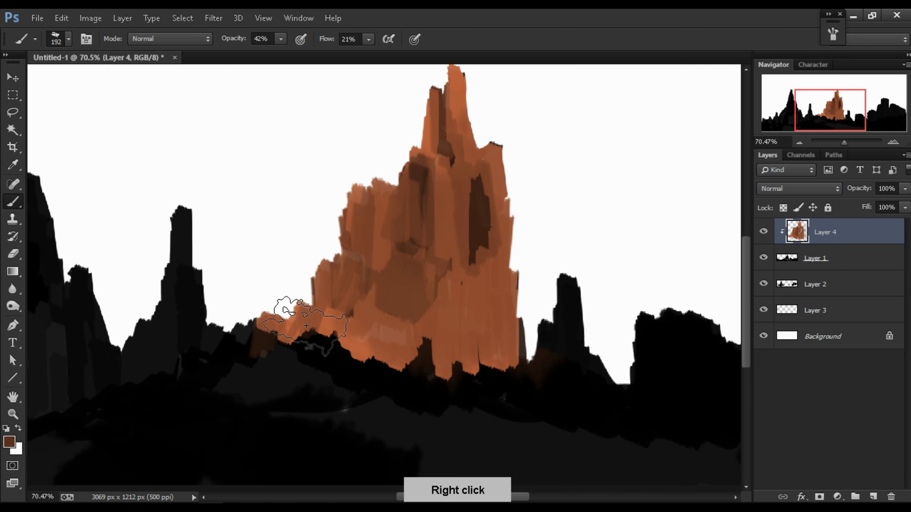
# Raise brush opacity and paint a sampled dark brown streak with orange around it.
pyautogui.press('9')
pyautogui.press('8')
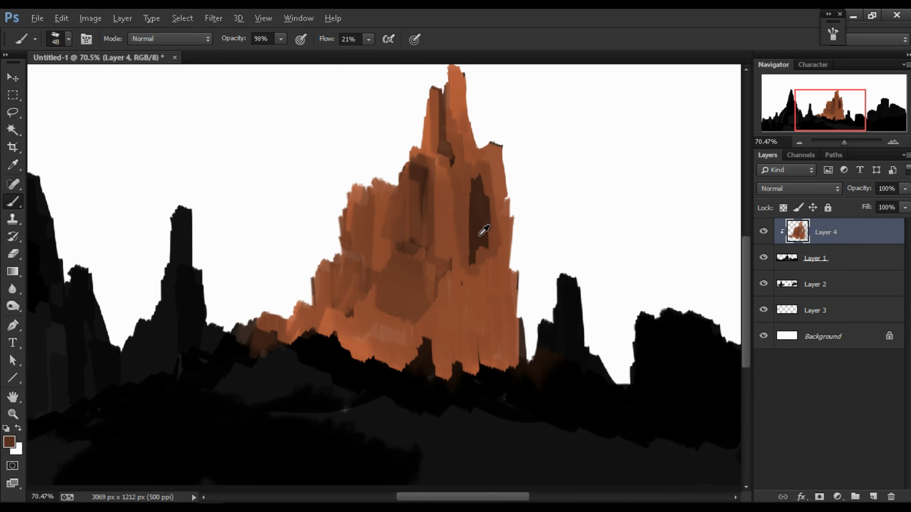
pyautogui.keyDown('alt'); pyautogui.click(484, 230); pyautogui.keyUp('alt')
pyautogui.moveTo(480, 236); pyautogui.dragTo(466, 388)
pyautogui.moveTo(452, 195); pyautogui.dragTo(452, 68)
pyautogui.keyDown('alt'); pyautogui.click(465, 143); pyautogui.keyUp('alt')
pyautogui.moveTo(441, 115); pyautogui.dragTo(449, 322)
pyautogui.moveTo(487, 215); pyautogui.dragTo(481, 318)
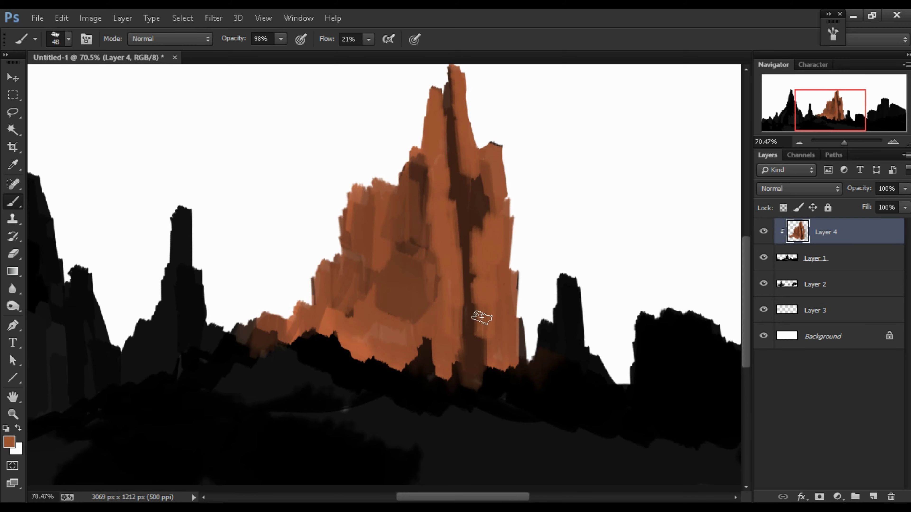
# Add dark brown vertical shadow streaks and broad orange haze across the foreground.
pyautogui.keyDown('alt'); pyautogui.click(481, 317); pyautogui.keyUp('alt')
pyautogui.moveTo(427, 215); pyautogui.dragTo(417, 305)
pyautogui.moveTo(412, 155); pyautogui.dragTo(403, 285)
pyautogui.moveTo(383, 179); pyautogui.dragTo(380, 294)
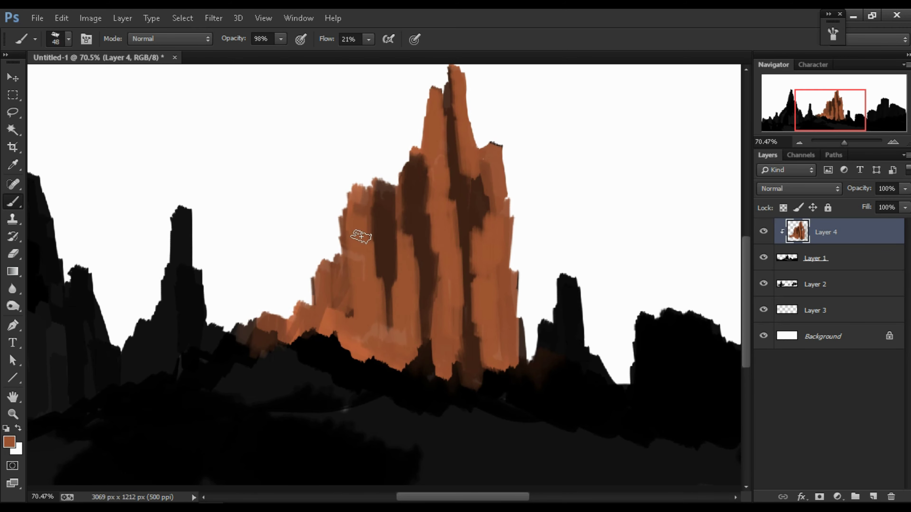
pyautogui.keyDown('alt'); pyautogui.click(380, 236); pyautogui.keyUp('alt')
pyautogui.moveTo(355, 201); pyautogui.dragTo(353, 323)
pyautogui.moveTo(315, 266); pyautogui.dragTo(350, 325)
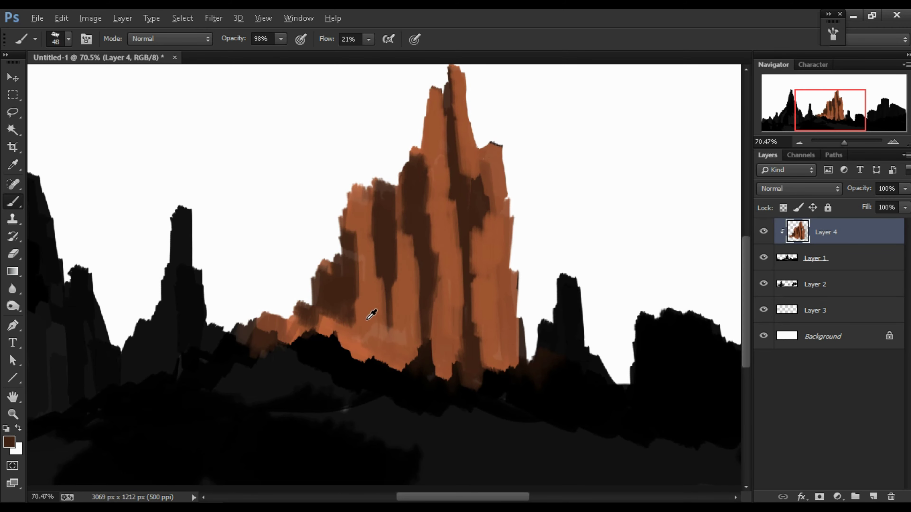
pyautogui.rightClick(343, 333)
pyautogui.moveTo(416, 366)
pyautogui.mouseDown()
pyautogui.moveTo(315, 356)
pyautogui.moveTo(376, 332)
pyautogui.moveTo(318, 365)
pyautogui.moveTo(395, 355)
pyautogui.moveTo(559, 402)
pyautogui.mouseUp()
# Add sampled brown and orange foreground strokes, then hide Layer 2's black rocks.
pyautogui.keyDown('alt'); pyautogui.click(477, 355); pyautogui.keyUp('alt')
pyautogui.moveTo(477, 380)
pyautogui.mouseDown()
pyautogui.moveTo(558, 417)
pyautogui.moveTo(575, 366)
pyautogui.moveTo(264, 372)
pyautogui.moveTo(349, 356)
pyautogui.moveTo(366, 417)
pyautogui.mouseUp()
pyautogui.keyDown('alt'); pyautogui.click(478, 396); pyautogui.keyUp('alt')
pyautogui.moveTo(477, 397)
pyautogui.mouseDown()
pyautogui.moveTo(664, 405)
pyautogui.moveTo(538, 364)
pyautogui.mouseUp()
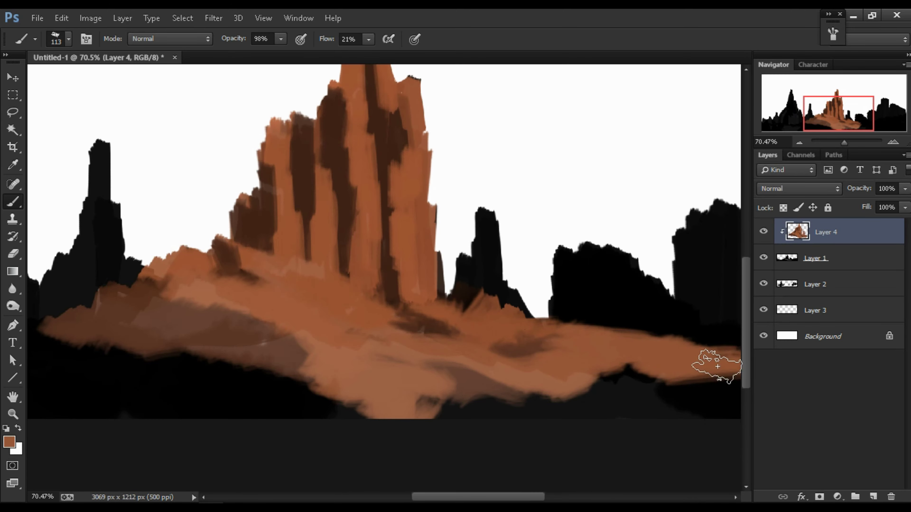
pyautogui.moveTo(717, 366)
pyautogui.mouseDown()
pyautogui.moveTo(592, 355)
pyautogui.moveTo(739, 345)
pyautogui.moveTo(469, 234)
pyautogui.moveTo(466, 305)
pyautogui.mouseUp()
pyautogui.click(764, 283)
# Paint the right-hand rocks and right foreground orange.
pyautogui.keyDown('alt'); pyautogui.click(253, 233); pyautogui.keyUp('alt')
pyautogui.moveTo(567, 305); pyautogui.dragTo(466, 305)
pyautogui.moveTo(538, 305); pyautogui.dragTo(416, 306)
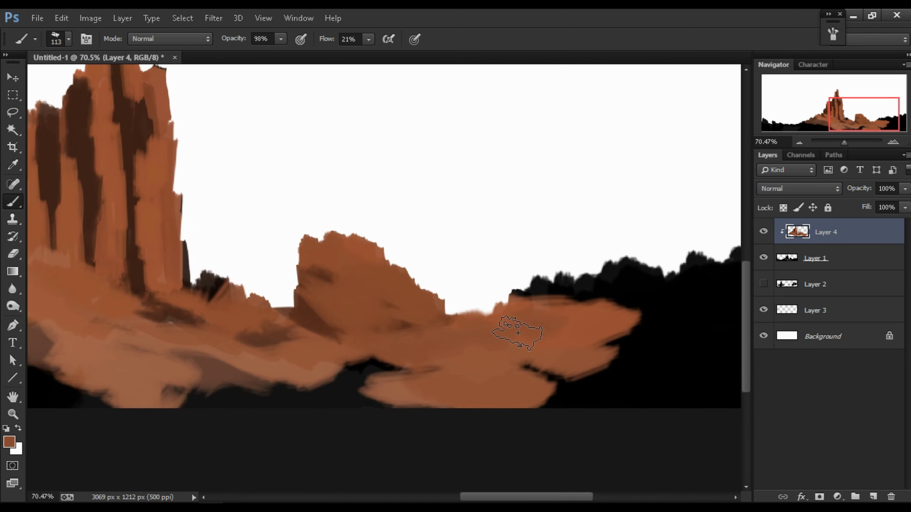
pyautogui.moveTo(538, 287); pyautogui.dragTo(681, 269)
pyautogui.moveTo(531, 334)
pyautogui.mouseDown()
pyautogui.moveTo(259, 334)
pyautogui.moveTo(494, 348)
pyautogui.mouseUp()
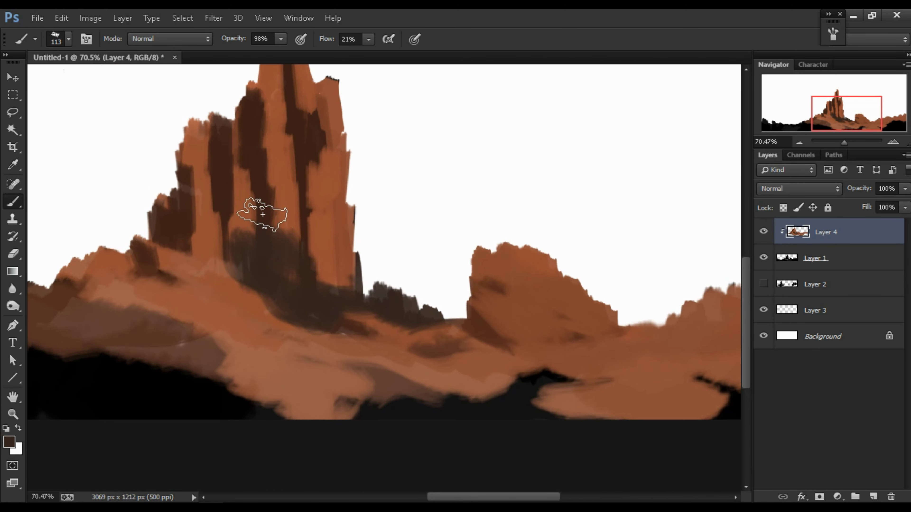
# Softly blend the spire and lower rocks with a low-flow brush.
pyautogui.keyDown('alt'); pyautogui.click(254, 204); pyautogui.keyUp('alt')
pyautogui.keyDown('alt'); pyautogui.rightClick(376, 285); pyautogui.keyUp('alt')
pyautogui.moveTo(308, 302)
pyautogui.mouseDown()
pyautogui.moveTo(295, 197)
pyautogui.moveTo(305, 173)
pyautogui.mouseUp()
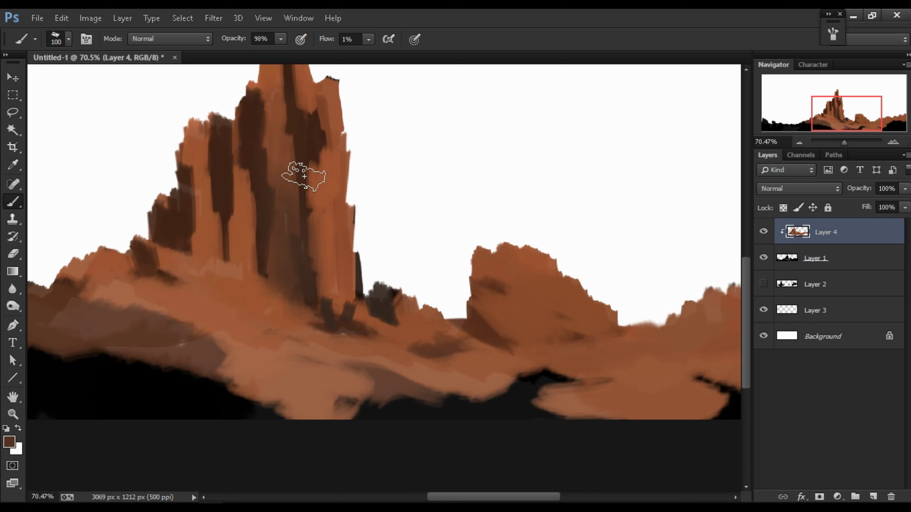
pyautogui.moveTo(251, 151); pyautogui.dragTo(186, 258)
pyautogui.hotkey('shift', '0')
pyautogui.hotkey('shift', '1')
pyautogui.moveTo(359, 302)
pyautogui.mouseDown()
pyautogui.moveTo(493, 283)
pyautogui.moveTo(258, 284)
pyautogui.moveTo(425, 285)
pyautogui.mouseUp()
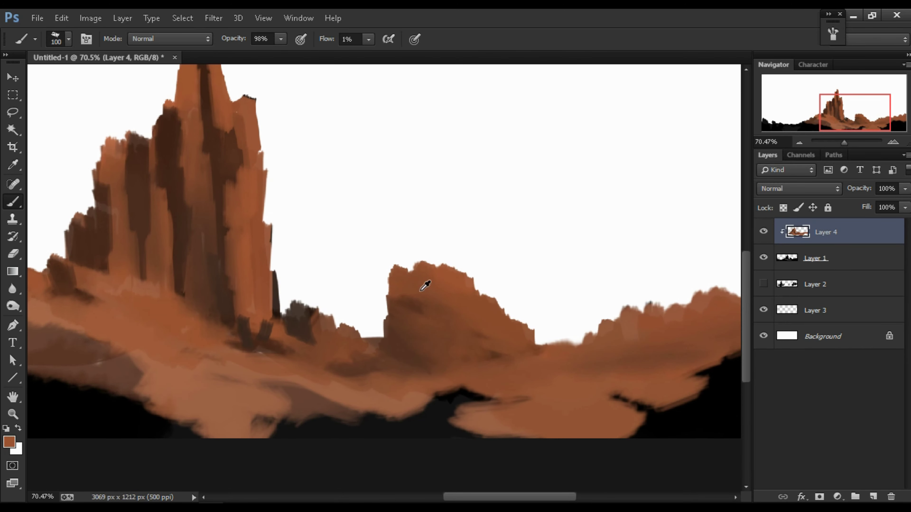
# Set flow to 14% and brush soft sampled orange across the right-hand rocks.
pyautogui.hotkey('shift', '1')
pyautogui.hotkey('shift', '4')
pyautogui.keyDown('alt'); pyautogui.click(545, 304); pyautogui.keyUp('alt')
pyautogui.moveTo(545, 303)
pyautogui.mouseDown()
pyautogui.moveTo(561, 338)
pyautogui.moveTo(396, 360)
pyautogui.moveTo(218, 350)
pyautogui.moveTo(368, 346)
pyautogui.moveTo(164, 303)
pyautogui.moveTo(305, 372)
pyautogui.moveTo(316, 356)
pyautogui.moveTo(427, 396)
pyautogui.moveTo(194, 388)
pyautogui.moveTo(295, 431)
pyautogui.moveTo(255, 332)
pyautogui.moveTo(631, 342)
pyautogui.moveTo(335, 284)
pyautogui.moveTo(103, 295)
pyautogui.mouseUp()
# Switch to Layer 1, shrink the brush, and pan to the left end.
pyautogui.hotkey('alt', '[')
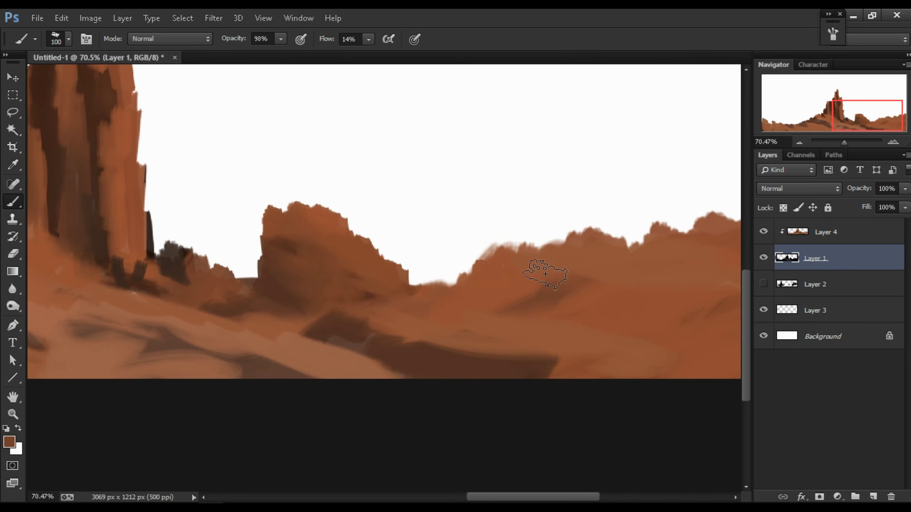
pyautogui.hotkey('alt', ']')
pyautogui.hotkey('alt', '[')
pyautogui.moveTo(654, 248)
pyautogui.mouseDown()
pyautogui.moveTo(518, 325)
pyautogui.moveTo(340, 295)
pyautogui.mouseUp()
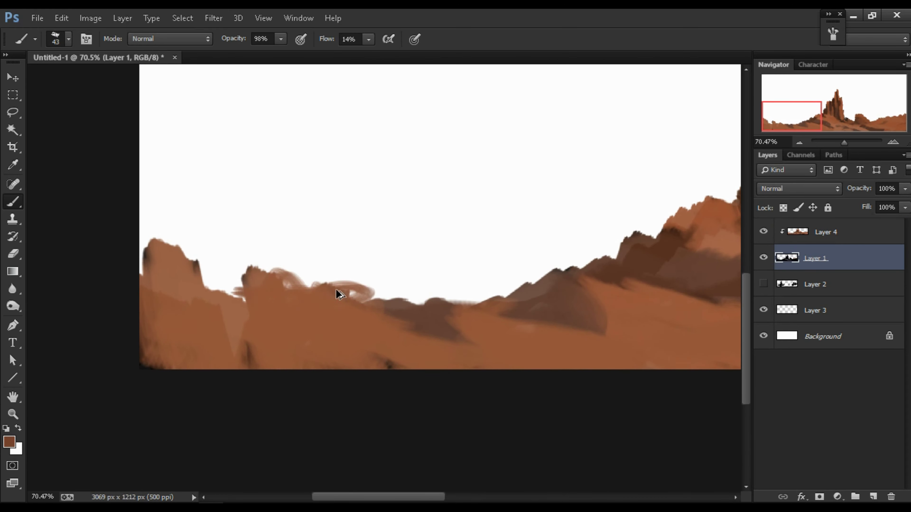
# Show Layer 2 again and create Layer 5 clipped above it.
pyautogui.click(763, 284)
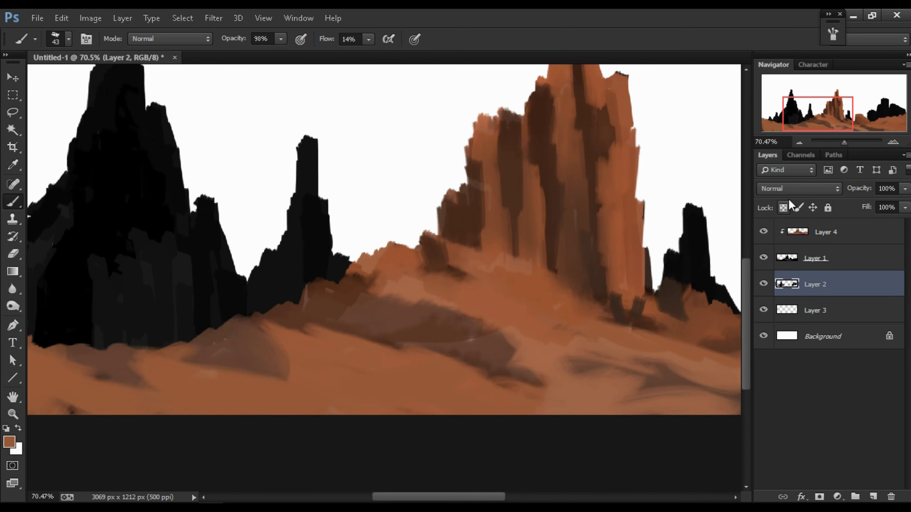
pyautogui.hotkey('ctrl', '-')
pyautogui.hotkey('alt', ']')
pyautogui.click(874, 497)
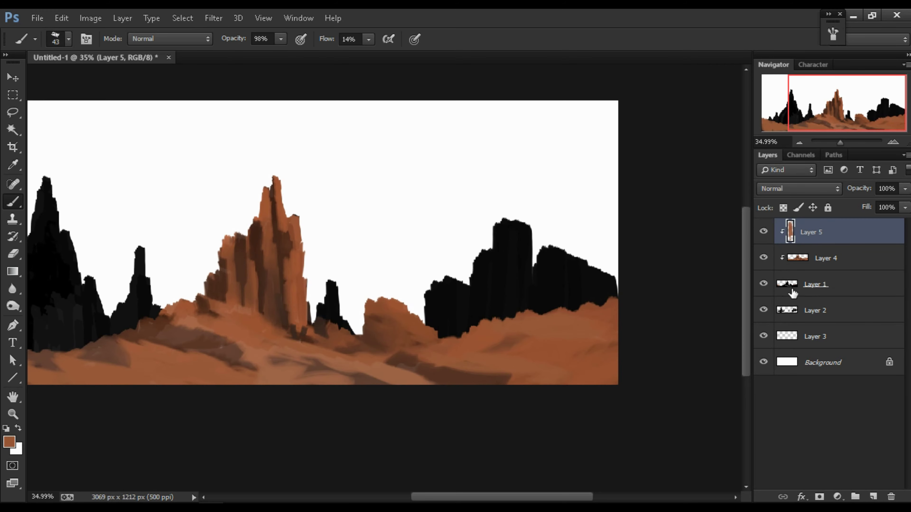
pyautogui.moveTo(793, 293); pyautogui.dragTo(792, 298)
pyautogui.click(815, 310)
pyautogui.keyDown('alt'); pyautogui.rightClick(441, 282); pyautogui.keyUp('alt')
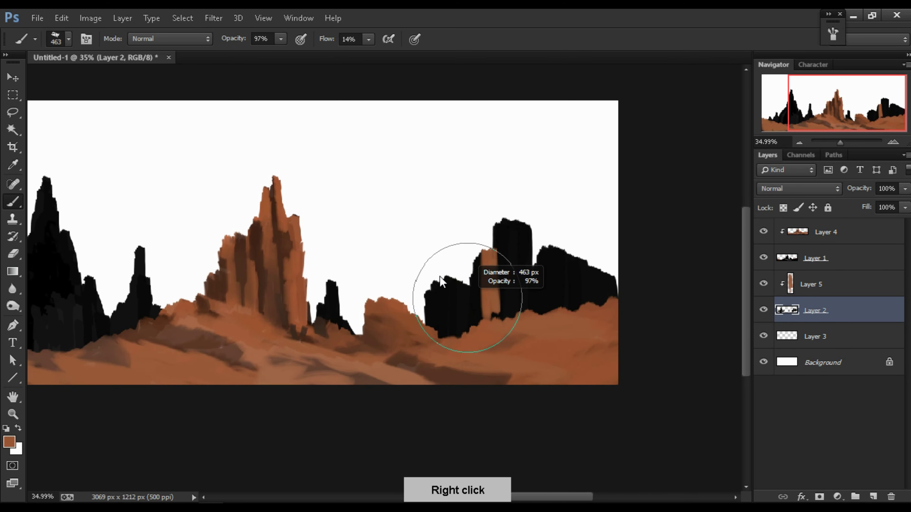
pyautogui.hotkey('alt', ']')
# Paint brown over the black right-hand rocks on Layer 5.
pyautogui.moveTo(502, 234); pyautogui.dragTo(591, 280)
pyautogui.moveTo(441, 287); pyautogui.dragTo(445, 333)
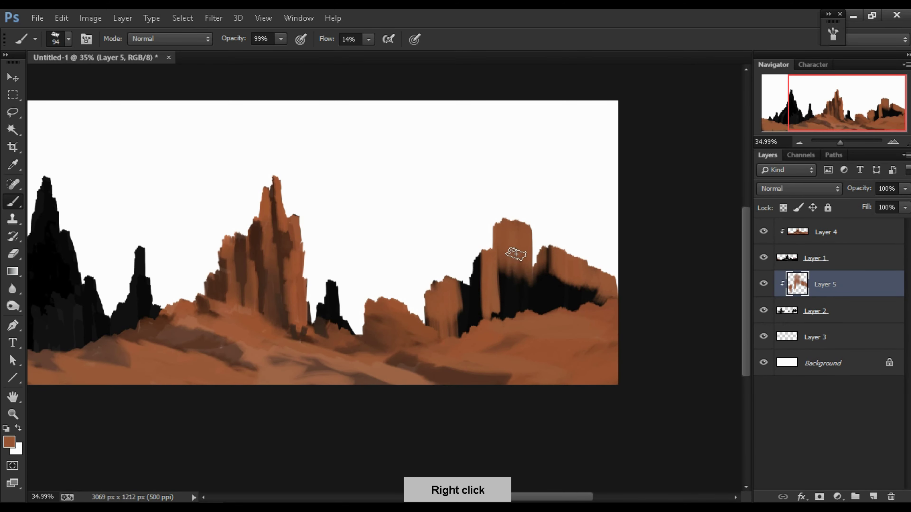
pyautogui.moveTo(515, 254); pyautogui.dragTo(578, 302)
pyautogui.moveTo(465, 315); pyautogui.dragTo(490, 235)
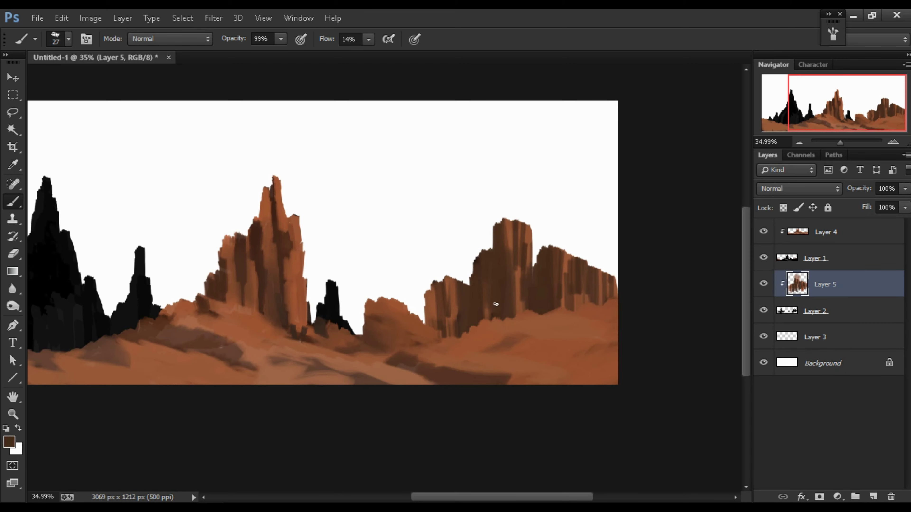
# Zoom in on the big black peak on the left and paint it brown.
pyautogui.moveTo(477, 275); pyautogui.dragTo(394, 338)
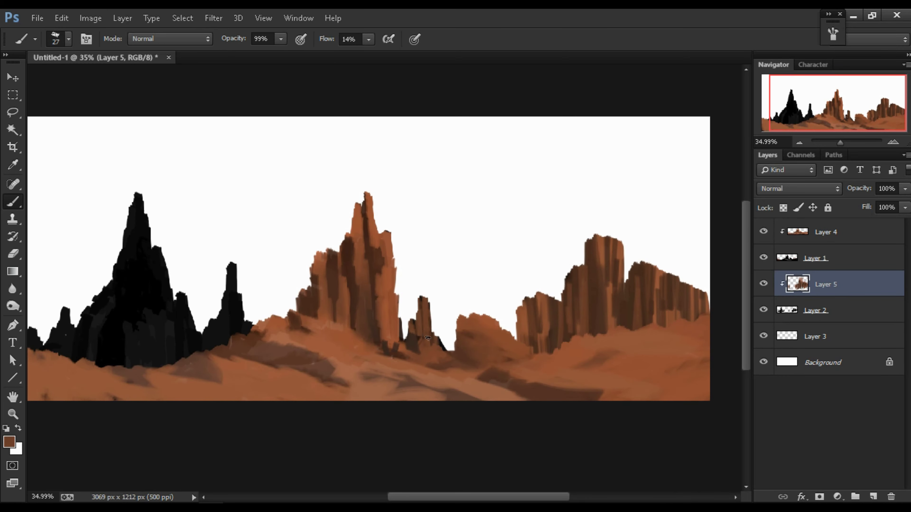
pyautogui.moveTo(455, 369); pyautogui.dragTo(364, 369)
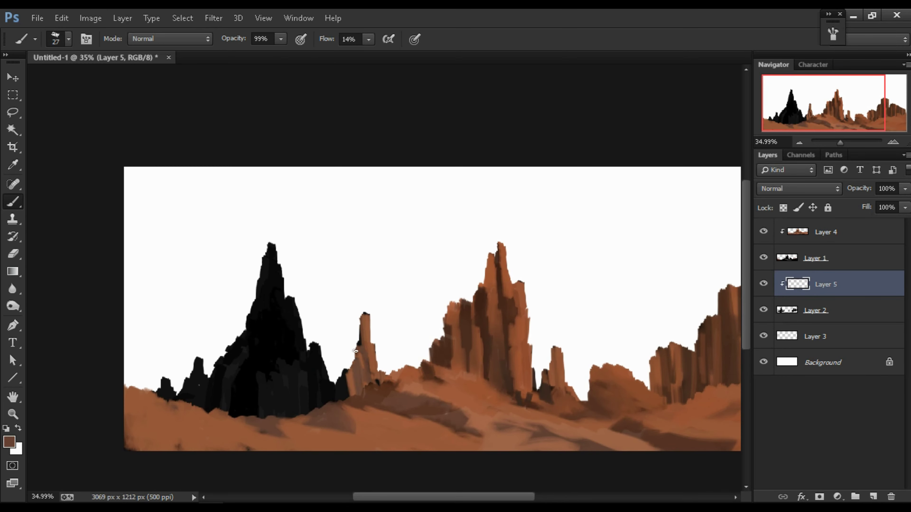
pyautogui.hotkey('ctrl', '1')
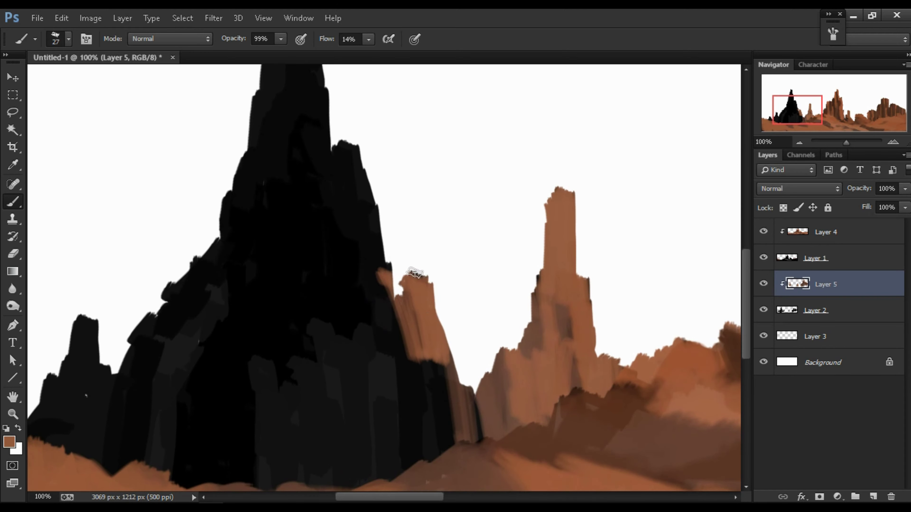
pyautogui.moveTo(359, 215); pyautogui.dragTo(419, 291)
pyautogui.keyDown('alt'); pyautogui.rightClick(419, 291); pyautogui.keyUp('alt')
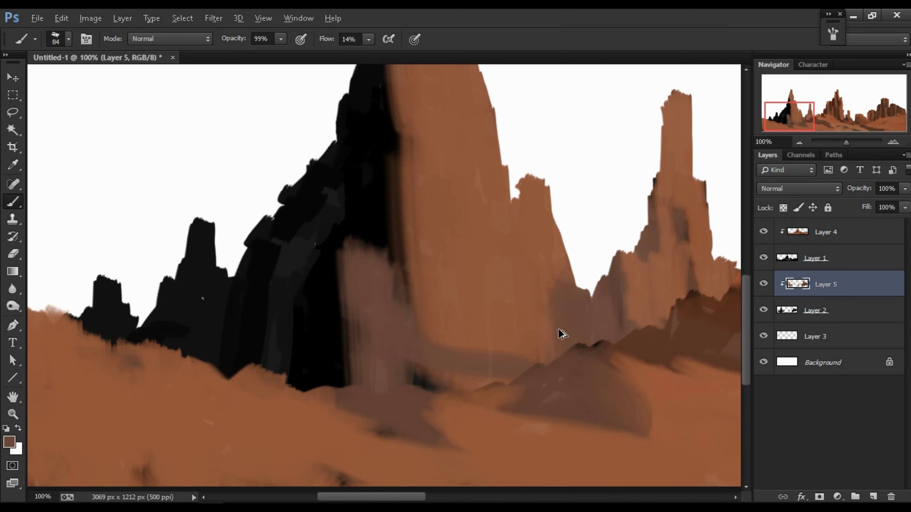
pyautogui.keyDown('alt'); pyautogui.rightClick(560, 324); pyautogui.keyUp('alt')
pyautogui.moveTo(387, 179)
pyautogui.mouseDown()
pyautogui.moveTo(299, 331)
pyautogui.moveTo(190, 299)
pyautogui.mouseUp()
pyautogui.moveTo(308, 377)
pyautogui.mouseDown()
pyautogui.moveTo(327, 262)
pyautogui.moveTo(329, 368)
pyautogui.moveTo(468, 132)
pyautogui.mouseUp()
# Paint the remaining peaks brown and add darker brown strokes to the big peak.
pyautogui.keyDown('alt'); pyautogui.rightClick(503, 294); pyautogui.keyUp('alt')
pyautogui.moveTo(495, 421); pyautogui.dragTo(499, 231)
pyautogui.moveTo(462, 262); pyautogui.dragTo(406, 86)
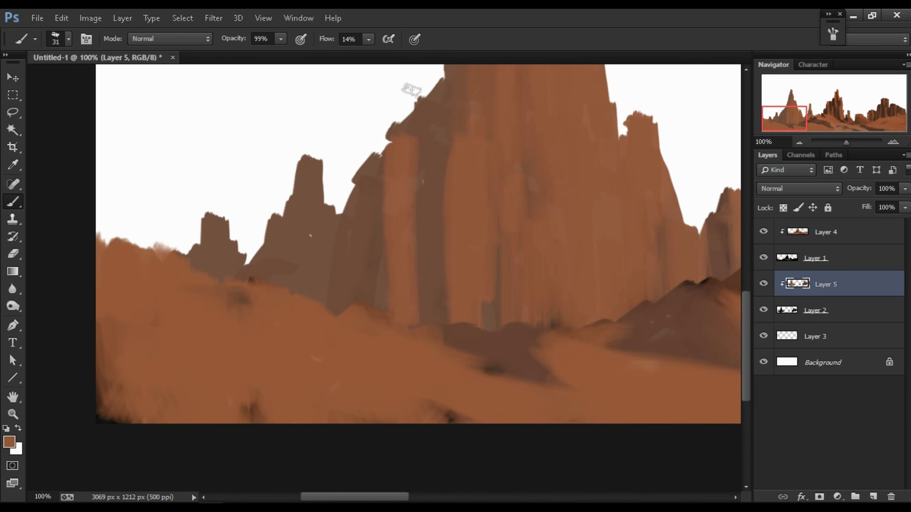
pyautogui.moveTo(377, 309); pyautogui.dragTo(305, 161)
pyautogui.moveTo(323, 298); pyautogui.dragTo(280, 228)
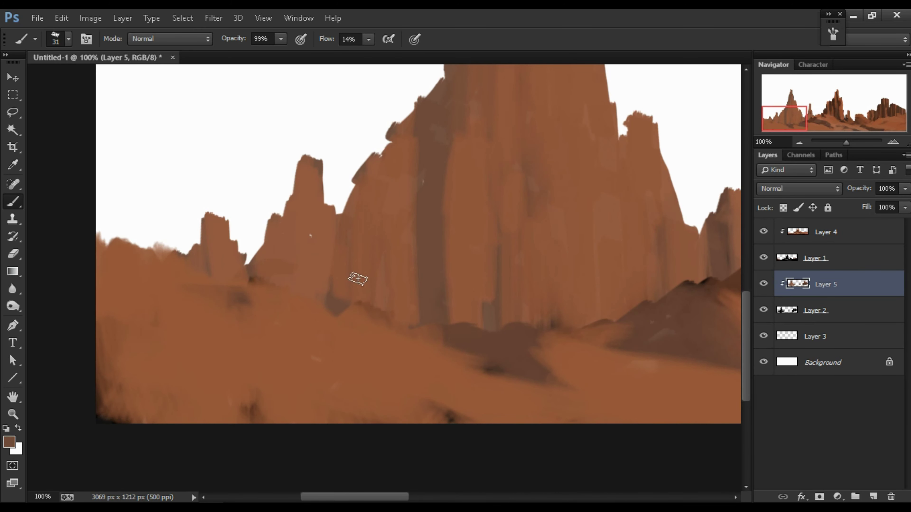
pyautogui.moveTo(415, 226); pyautogui.dragTo(431, 112)
pyautogui.moveTo(412, 151); pyautogui.dragTo(346, 281)
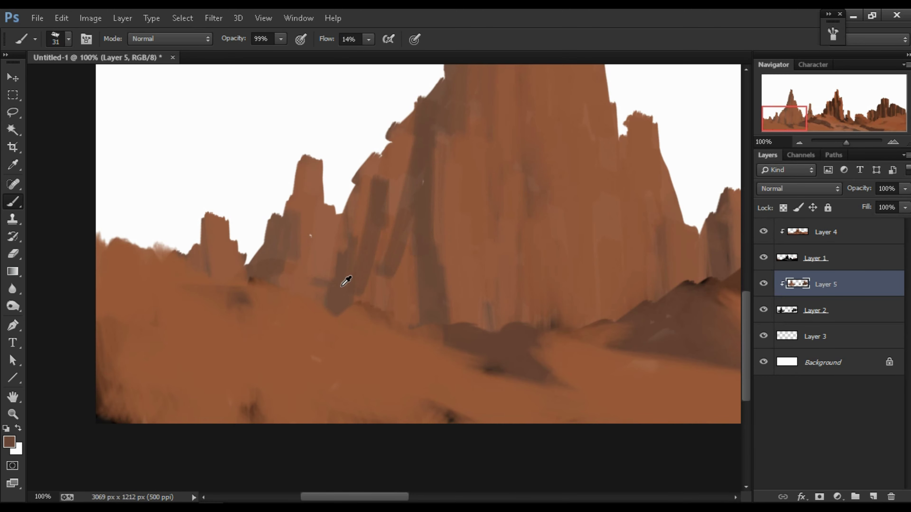
# Zoom out to the whole painting and select Layer 4.
pyautogui.scroll(2, 197, 299)
pyautogui.scroll(4, 198, 299)
pyautogui.moveTo(843, 143); pyautogui.dragTo(840, 142)
pyautogui.keyDown('alt'); pyautogui.rightClick(443, 252); pyautogui.keyUp('alt')
pyautogui.hotkey('alt', ']')
pyautogui.hotkey('alt', ']')
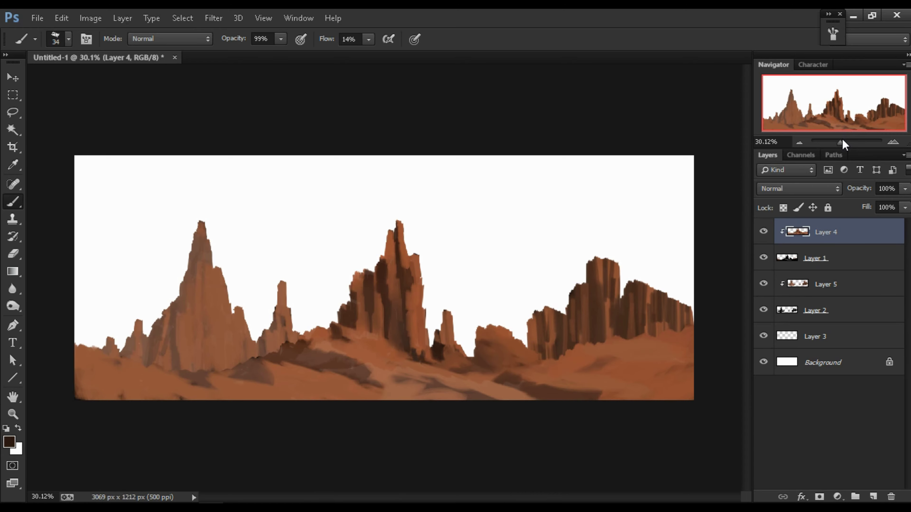
# Zoom in on the central peak and set brush opacity and flow to full on Layer 1.
pyautogui.moveTo(842, 143); pyautogui.dragTo(845, 143)
pyautogui.keyDown('alt'); pyautogui.rightClick(416, 346); pyautogui.keyUp('alt')
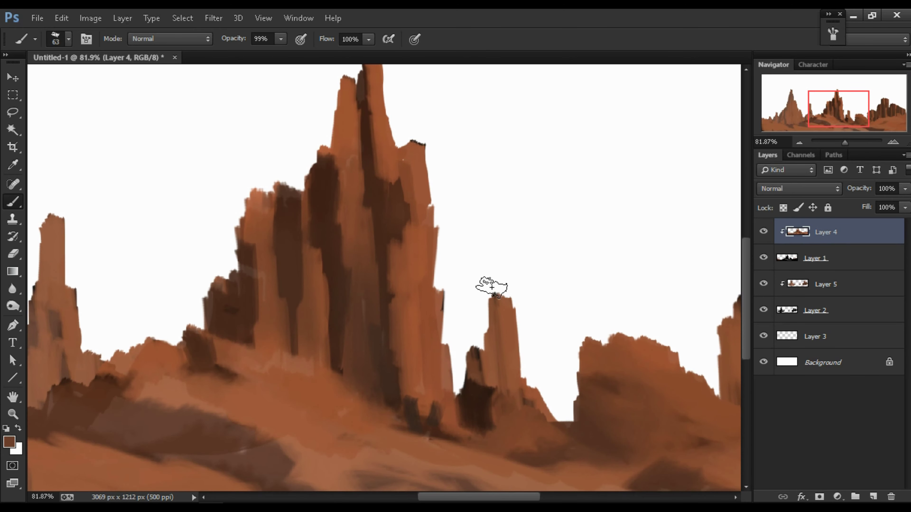
pyautogui.keyDown('alt'); pyautogui.rightClick(369, 315); pyautogui.keyUp('alt')
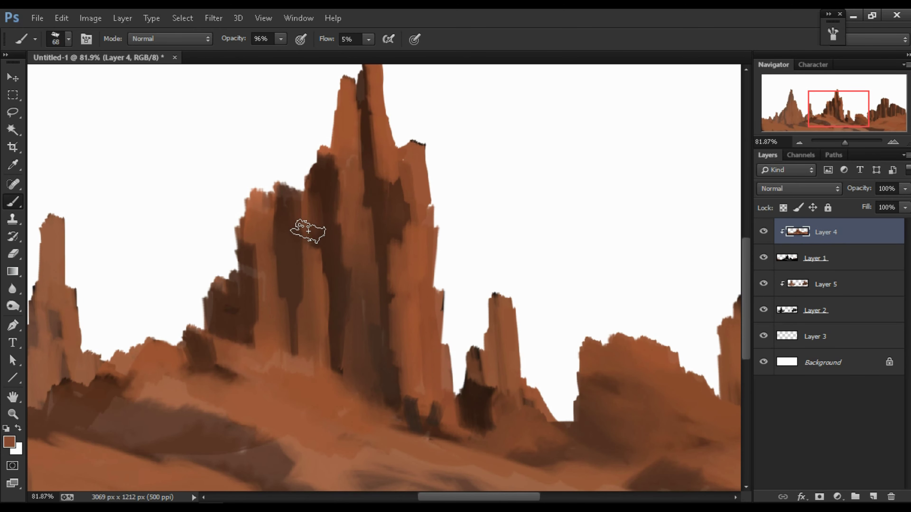
pyautogui.keyDown('alt'); pyautogui.rightClick(307, 301); pyautogui.keyUp('alt')
pyautogui.hotkey('alt', '[')
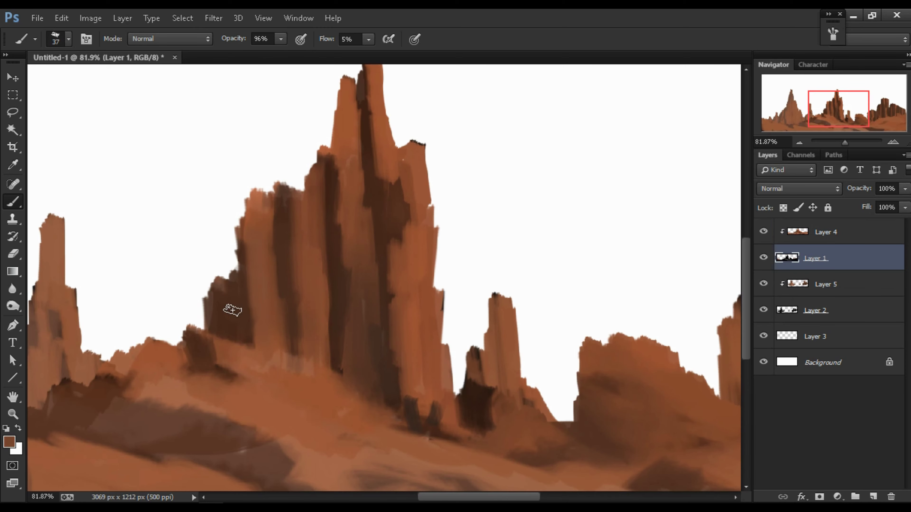
pyautogui.hotkey('alt', ']')
pyautogui.press('0')
pyautogui.hotkey('shift', '0')
pyautogui.hotkey('alt', '[')
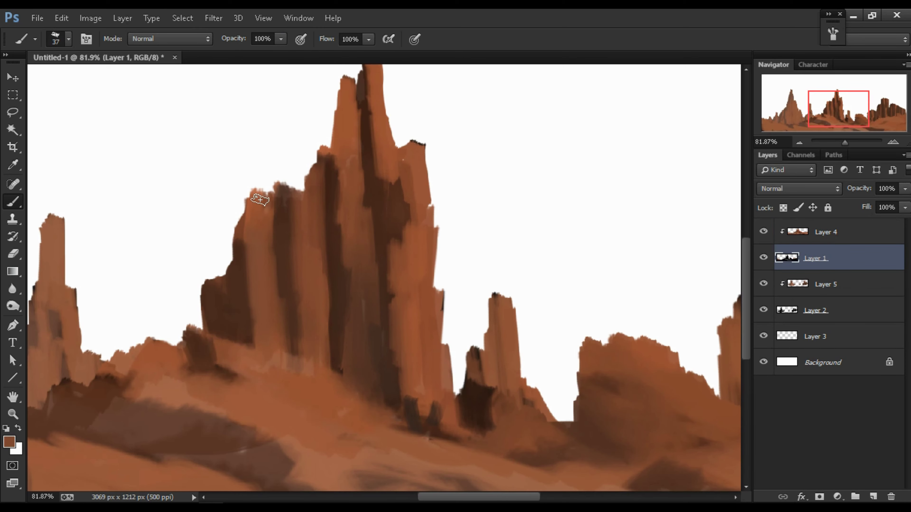
# Reshape the slender spire beside the central butte taller and thinner, then zoom out.
pyautogui.scroll(3, 386, 220)
pyautogui.scroll(-3, 402, 242)
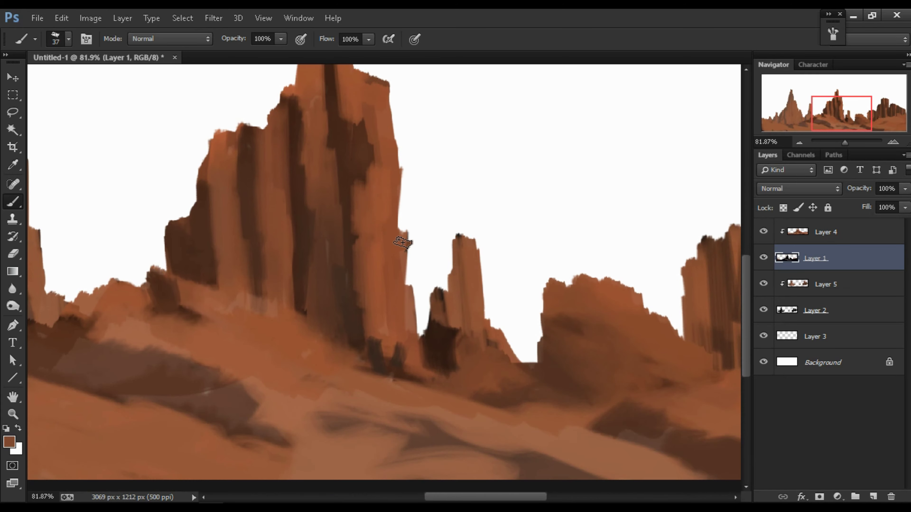
pyautogui.scroll(2, 413, 342)
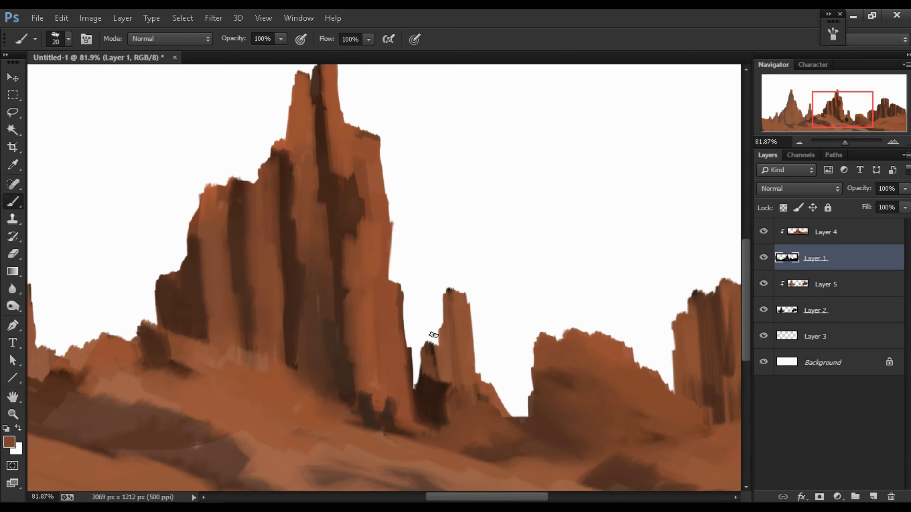
pyautogui.rightClick(462, 323)
pyautogui.moveTo(449, 377); pyautogui.dragTo(444, 328)
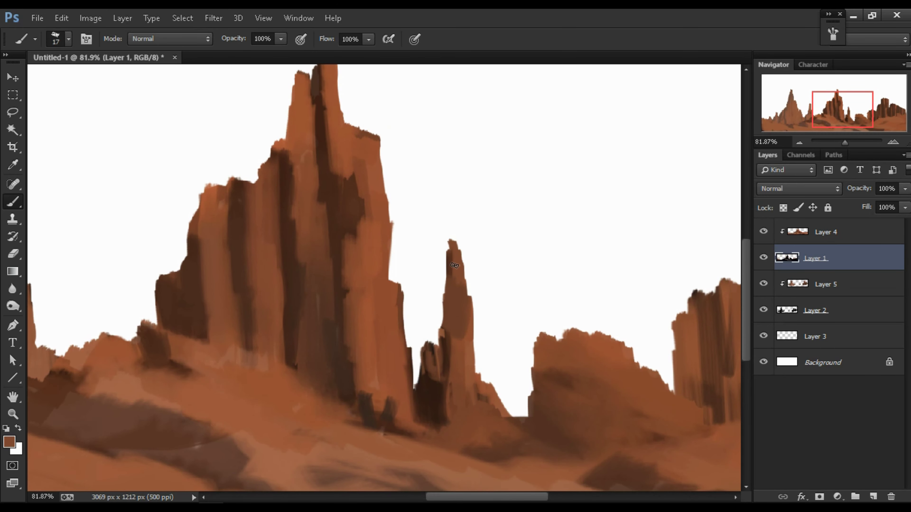
pyautogui.moveTo(845, 143); pyautogui.dragTo(839, 143)
# Group Layer 4 with Layer 1 into Group 1, and Layer 5 with Layer 2 into Group 2.
pyautogui.keyDown('shift'); pyautogui.click(826, 232); pyautogui.keyUp('shift')
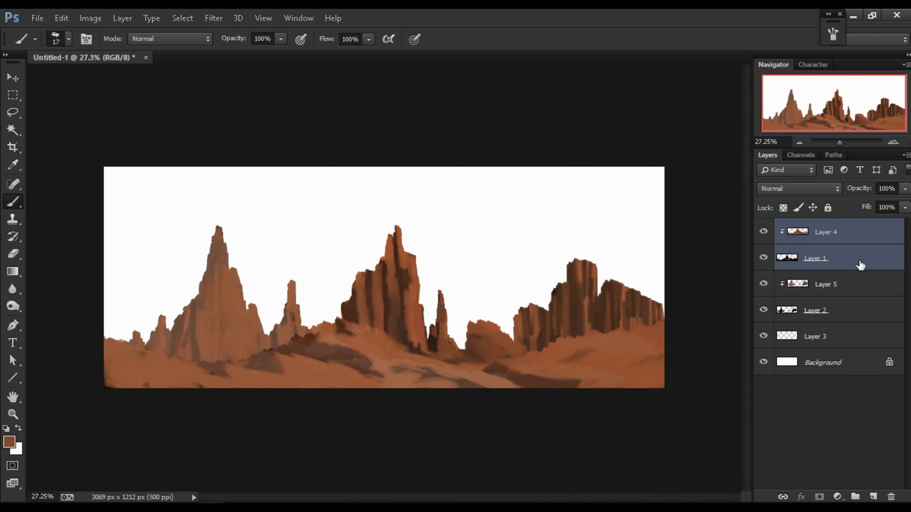
pyautogui.hotkey('ctrl', 'g')
pyautogui.click(854, 262)
pyautogui.hotkey('ctrl', 'g')
# Fill Layer 3 with an orange-to-white sky gradient.
pyautogui.hotkey('ctrl', 'shift', 'alt', 'n')
pyautogui.click(821, 289)
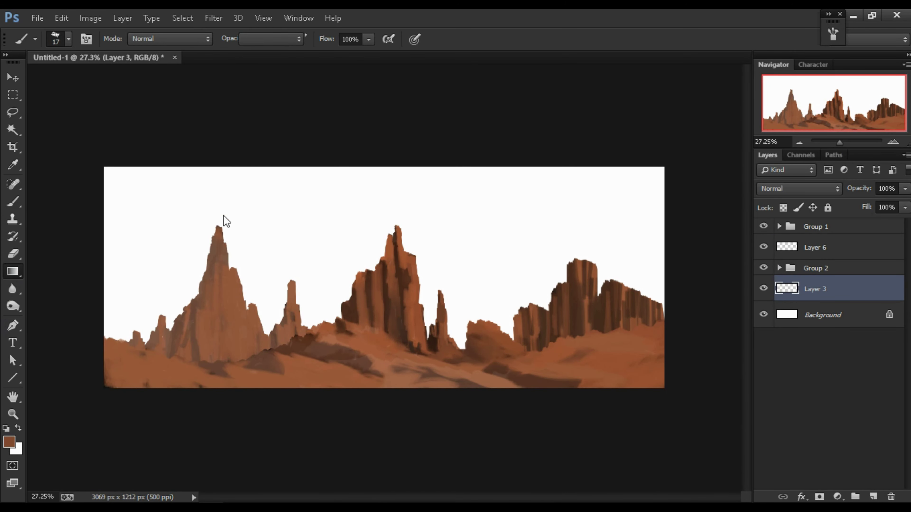
pyautogui.click(74, 39)
pyautogui.doubleClick(332, 296)
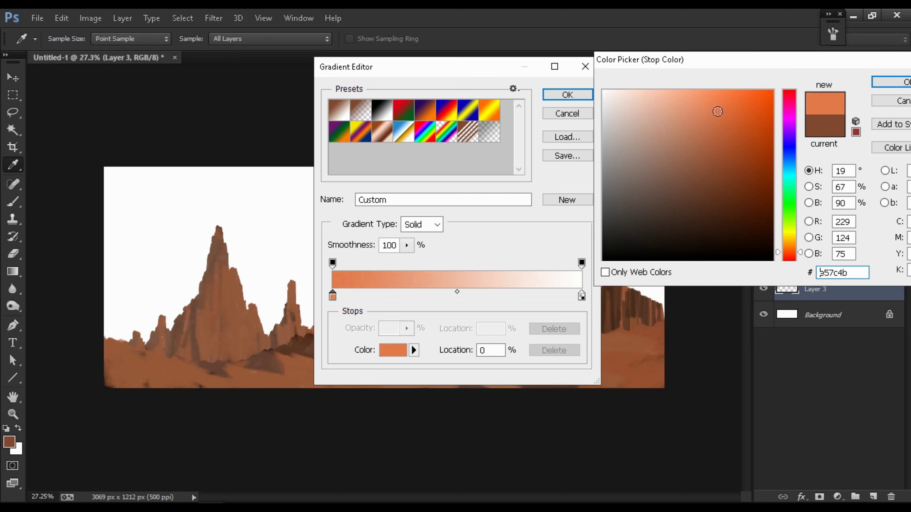
pyautogui.press('Return')
pyautogui.press('Return')
pyautogui.moveTo(393, 344); pyautogui.dragTo(392, 211)
# Redraw the Layer 3 sky as an orange-to-black gradient.
pyautogui.press('v')
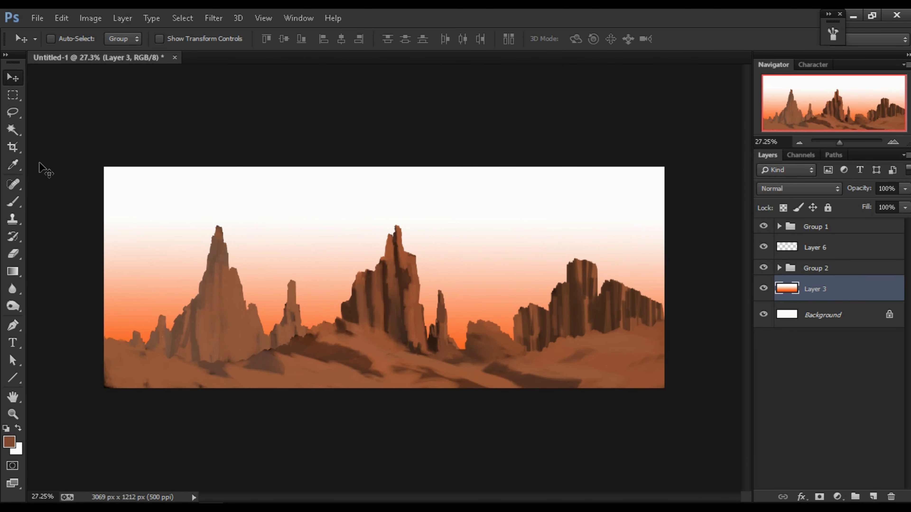
pyautogui.click(13, 271)
pyautogui.click(73, 38)
pyautogui.doubleClick(582, 296)
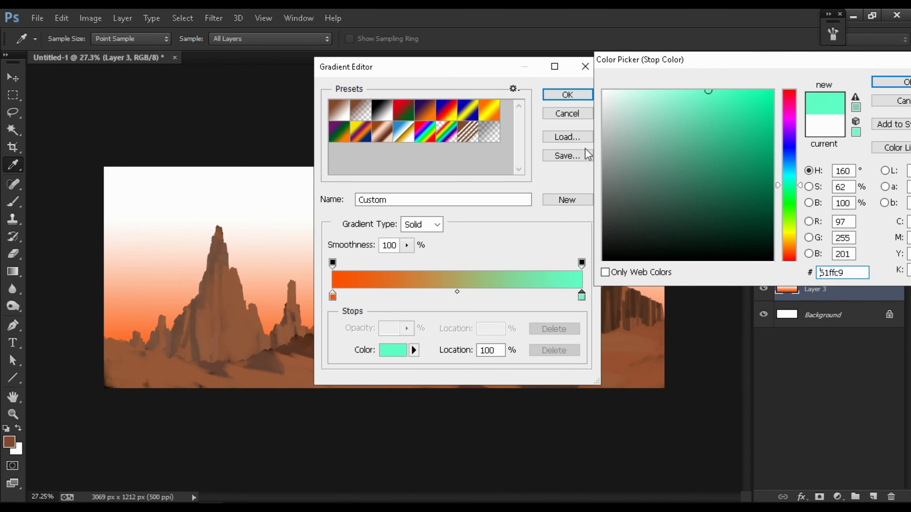
pyautogui.click(582, 286)
pyautogui.press('Return')
pyautogui.click(567, 95)
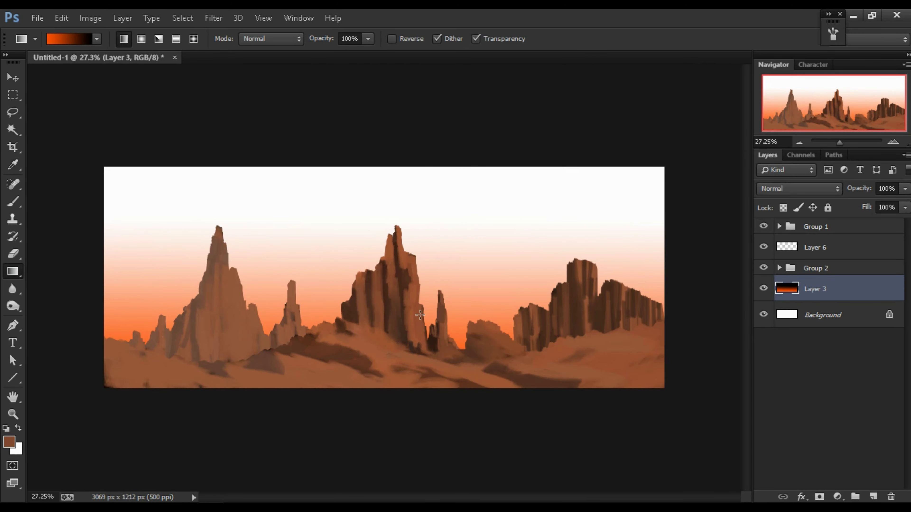
pyautogui.moveTo(412, 351); pyautogui.dragTo(412, 172)
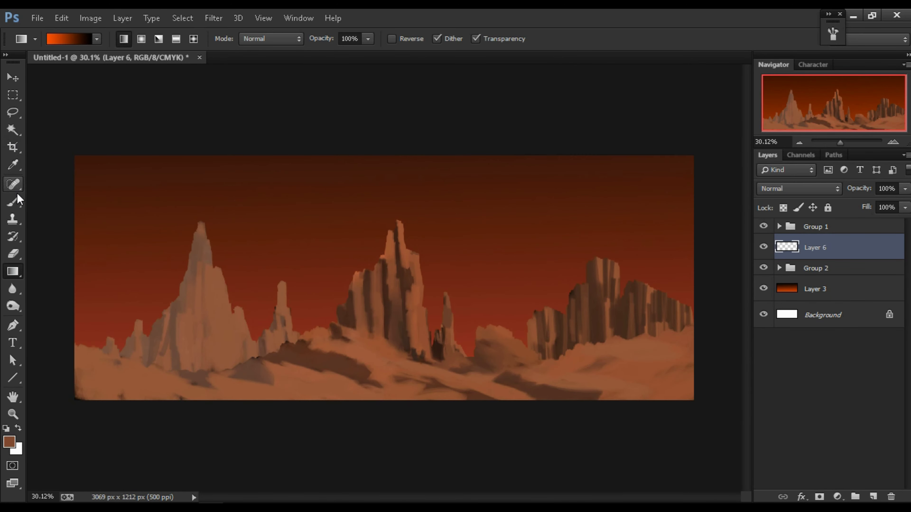
# Paint white fog on Layer 6 with a soft round brush over the left peaks and right cliffs.
pyautogui.click(13, 202)
pyautogui.click(68, 38)
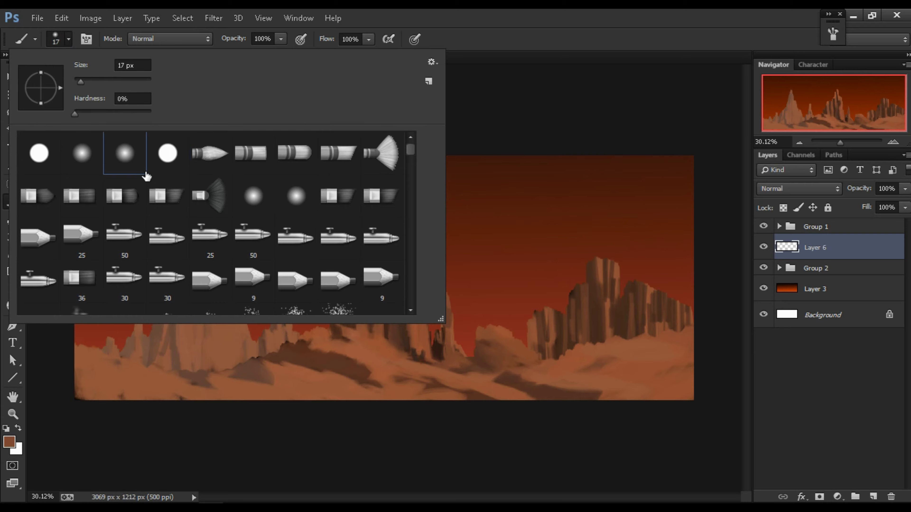
pyautogui.click(815, 289)
pyautogui.click(815, 247)
pyautogui.moveTo(143, 316); pyautogui.dragTo(203, 376)
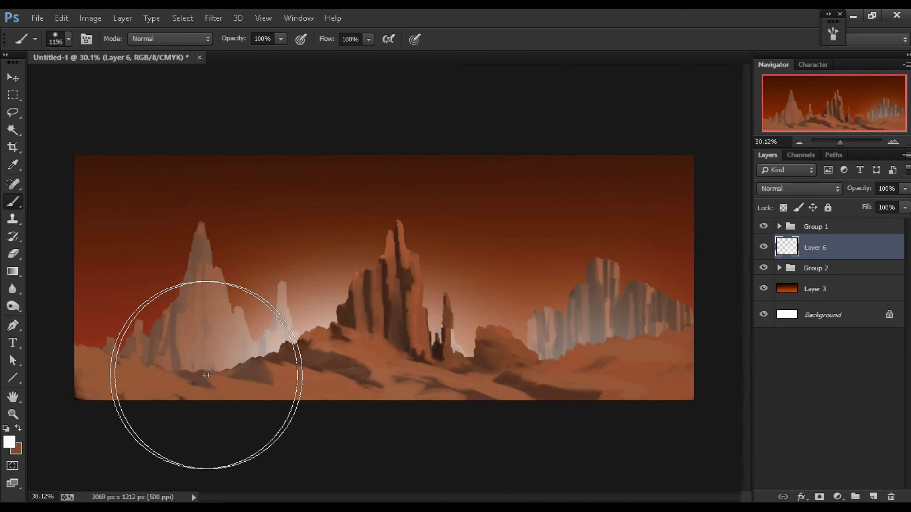
pyautogui.rightClick(559, 336)
pyautogui.moveTo(559, 315); pyautogui.dragTo(628, 298)
pyautogui.press('[')
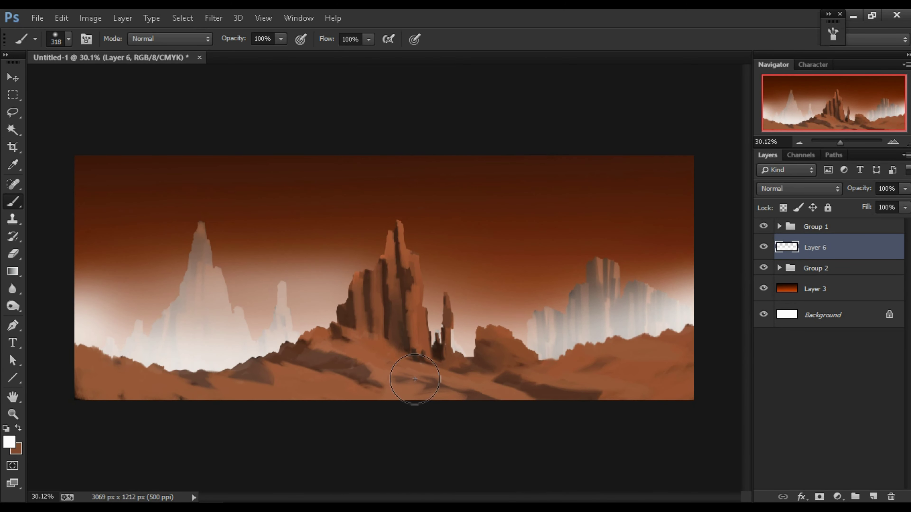
# Set Layer 6 to Vivid Light blending at 45% opacity.
pyautogui.moveTo(859, 188); pyautogui.dragTo(827, 192)
pyautogui.click(799, 188)
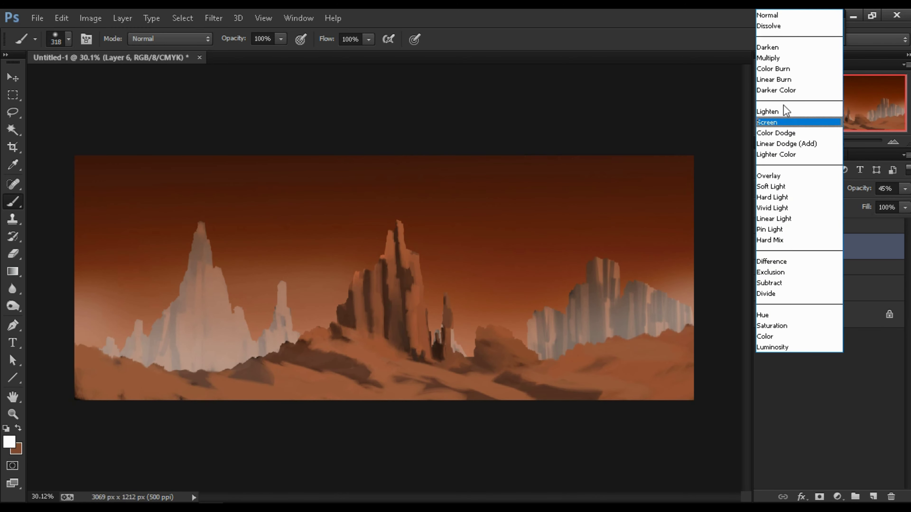
pyautogui.click(783, 57)
# Add a −150 Brightness/Contrast layer and paint its mask to restore the cliffs, mountains and foreground.
pyautogui.click(815, 226)
pyautogui.click(837, 496)
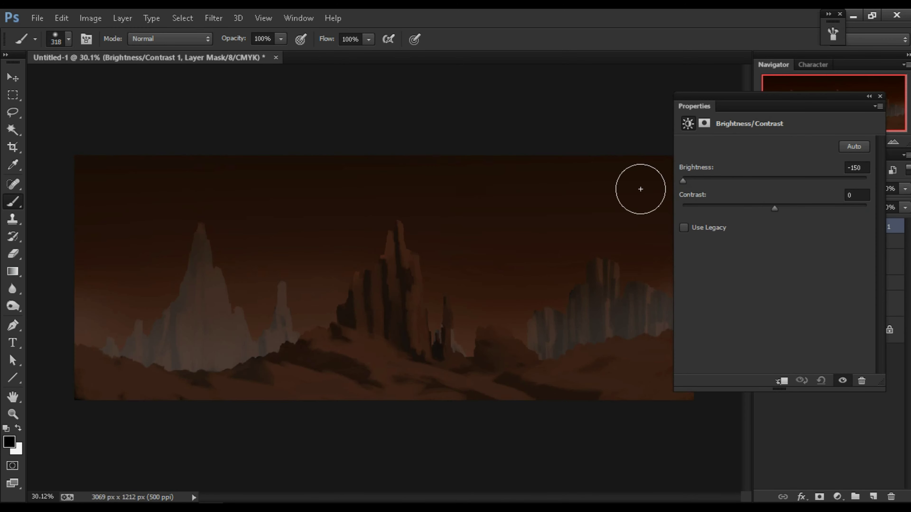
pyautogui.click(880, 95)
pyautogui.press(']')
pyautogui.press(']')
pyautogui.press(']')
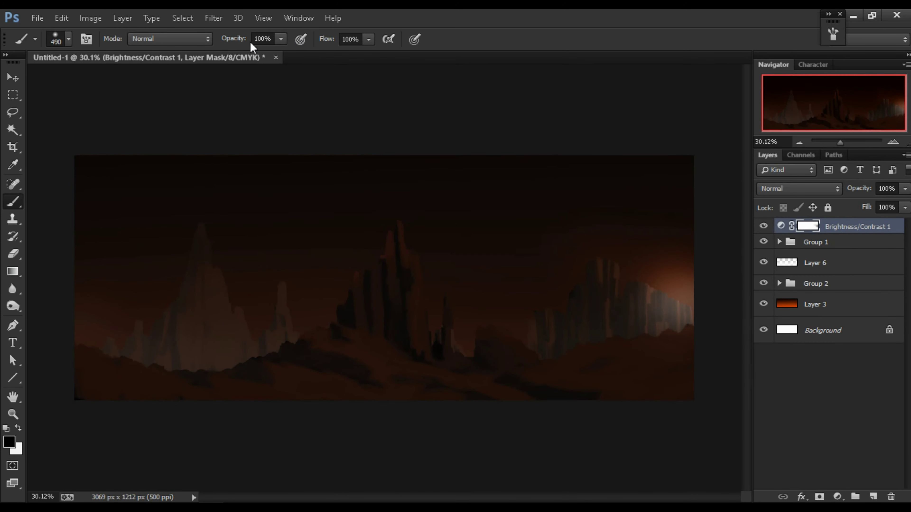
pyautogui.press(']')
pyautogui.press(']')
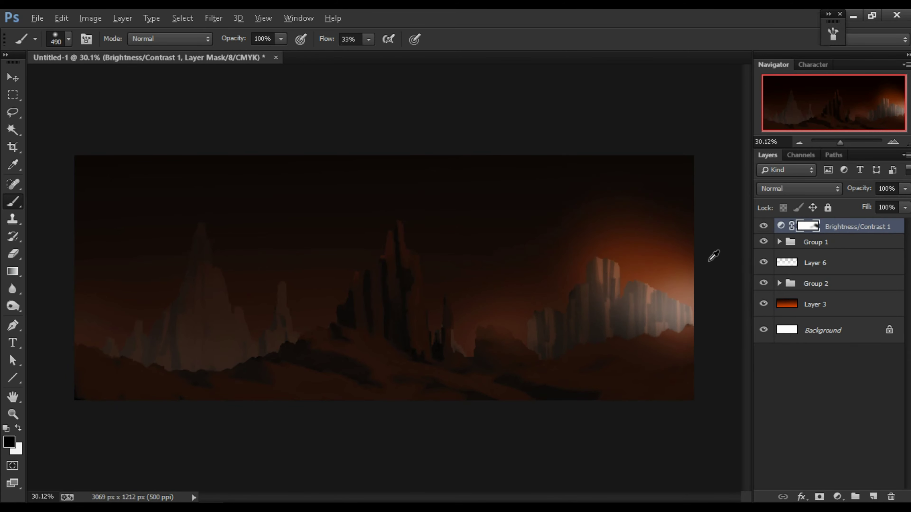
pyautogui.moveTo(711, 254)
pyautogui.mouseDown()
pyautogui.moveTo(636, 223)
pyautogui.moveTo(412, 220)
pyautogui.moveTo(178, 319)
pyautogui.moveTo(533, 179)
pyautogui.mouseUp()
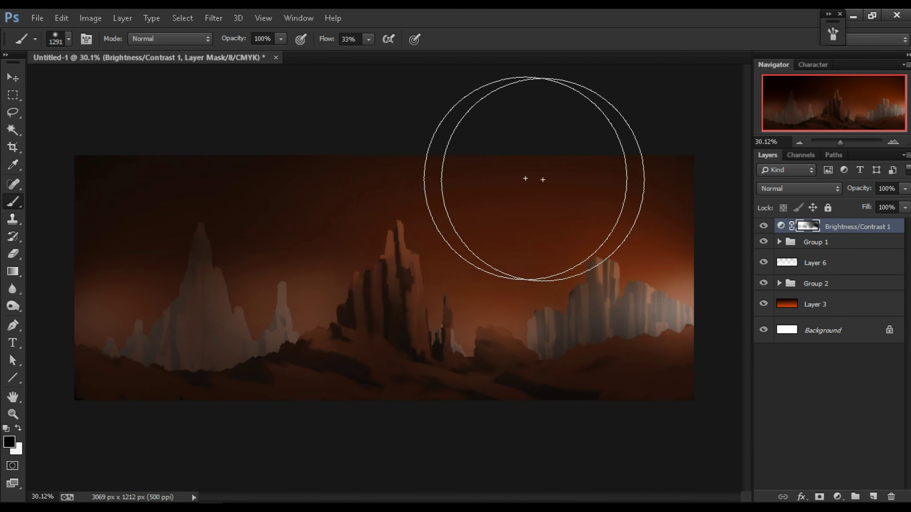
pyautogui.rightClick(376, 370)
pyautogui.moveTo(376, 370); pyautogui.dragTo(340, 387)
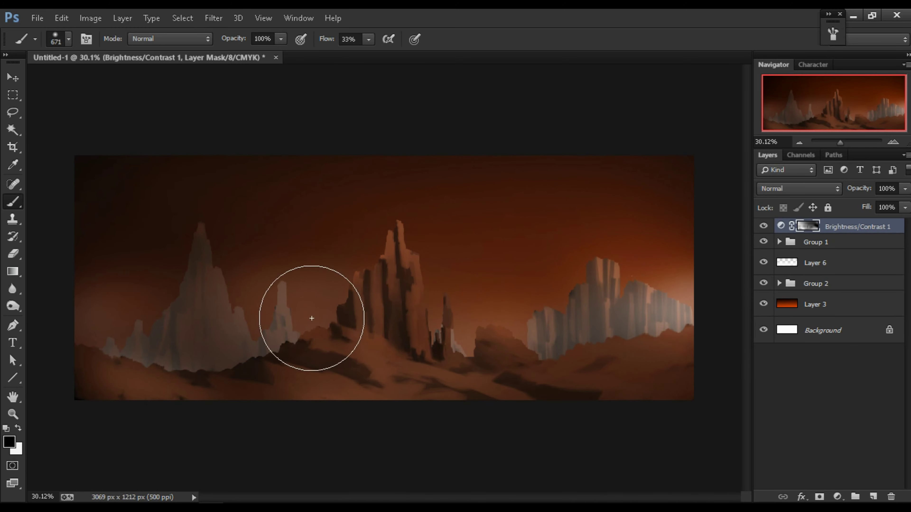
# Reselect Layer 6 and choose a large brush preset.
pyautogui.click(815, 263)
pyautogui.doubleClick(183, 158)
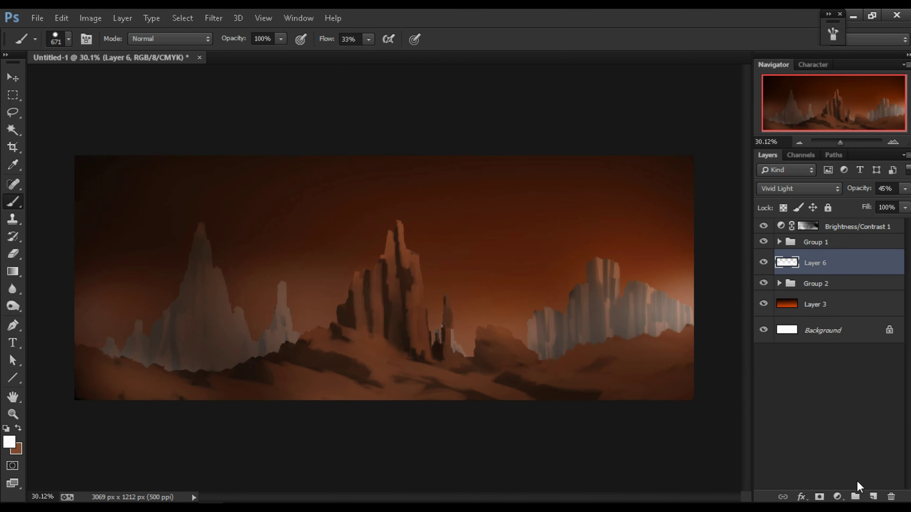
pyautogui.click(857, 226)
# Paint light misty clouds across the sky on Layer 6 and Gaussian-blur them.
pyautogui.click(423, 148)
pyautogui.press('Return')
pyautogui.click(815, 263)
pyautogui.rightClick(574, 312)
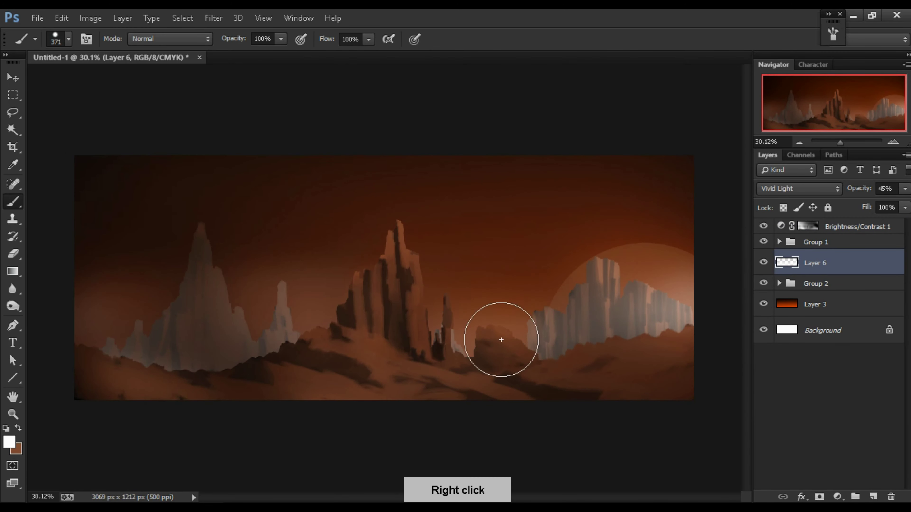
pyautogui.moveTo(498, 336)
pyautogui.mouseDown()
pyautogui.moveTo(274, 336)
pyautogui.moveTo(391, 269)
pyautogui.moveTo(618, 311)
pyautogui.mouseUp()
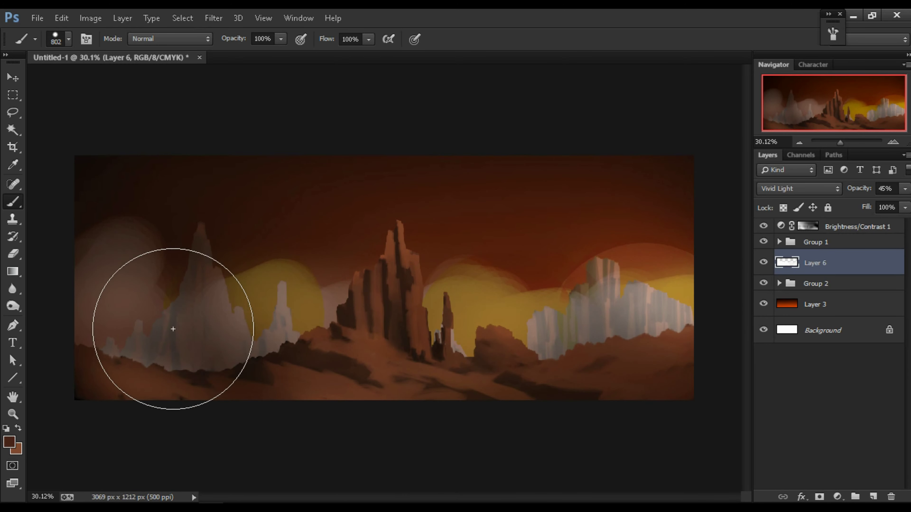
pyautogui.click(214, 18)
pyautogui.click(430, 269)
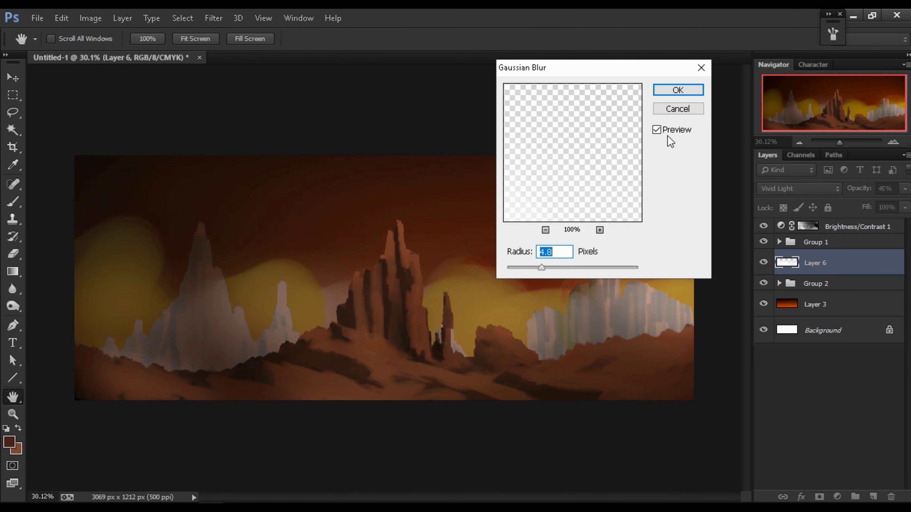
pyautogui.press('Return')
# Stretch the clouds taller and reapply a stronger Gaussian blur.
pyautogui.hotkey('ctrl', 't')
pyautogui.moveTo(379, 404); pyautogui.dragTo(410, 371)
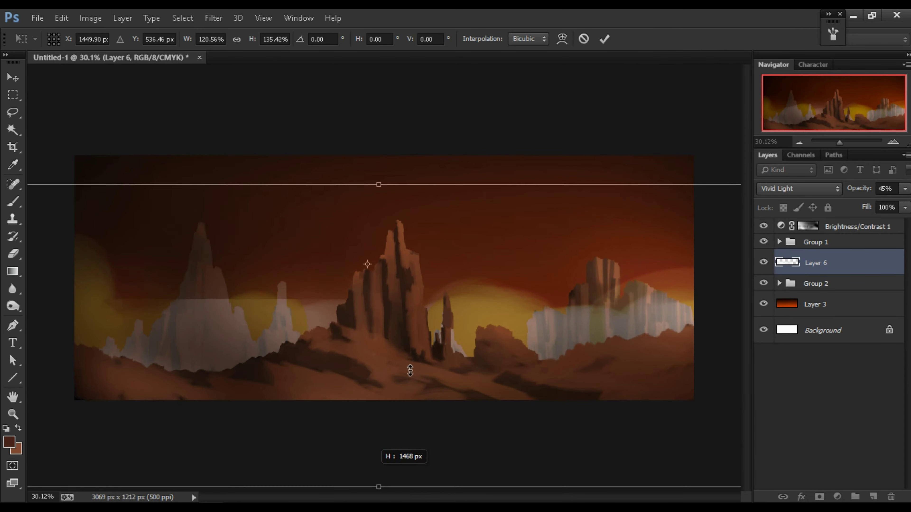
pyautogui.press('Return')
pyautogui.click(264, 18)
pyautogui.hotkey('ctrl', 'alt', 'f')
pyautogui.moveTo(539, 281); pyautogui.dragTo(589, 265)
pyautogui.press('Return')
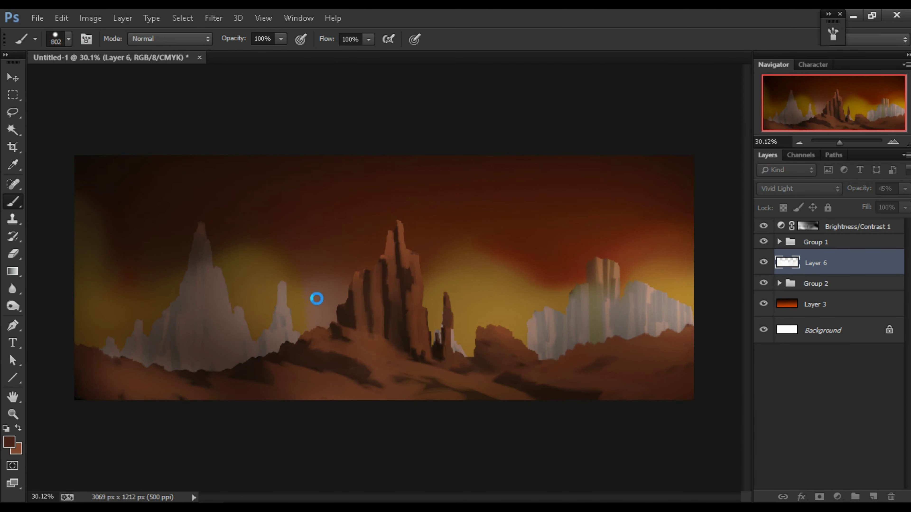
# Paint white mist over the mountains, squash it into a low band, and blur it.
pyautogui.click(9, 442)
pyautogui.click(895, 86)
pyautogui.moveTo(660, 312)
pyautogui.mouseDown()
pyautogui.moveTo(61, 305)
pyautogui.moveTo(521, 314)
pyautogui.mouseUp()
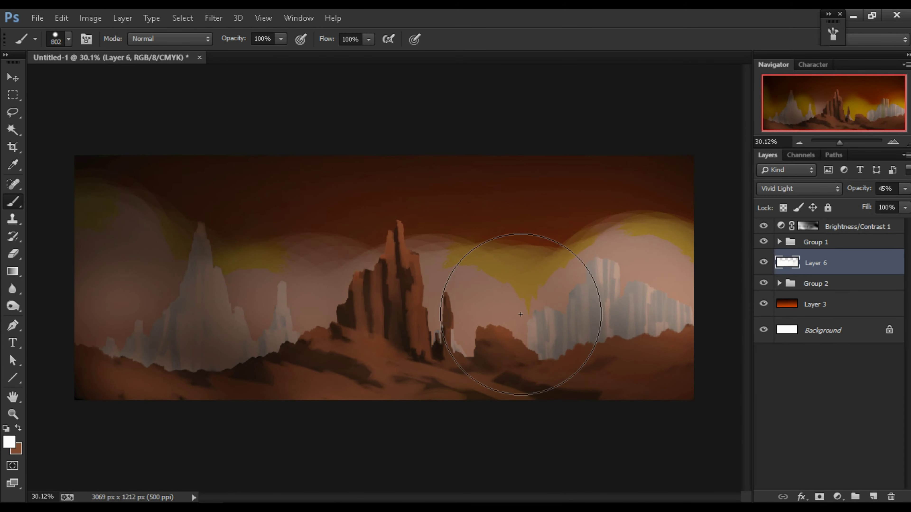
pyautogui.hotkey('ctrl', 't')
pyautogui.moveTo(406, 211); pyautogui.dragTo(406, 272)
pyautogui.press('Return')
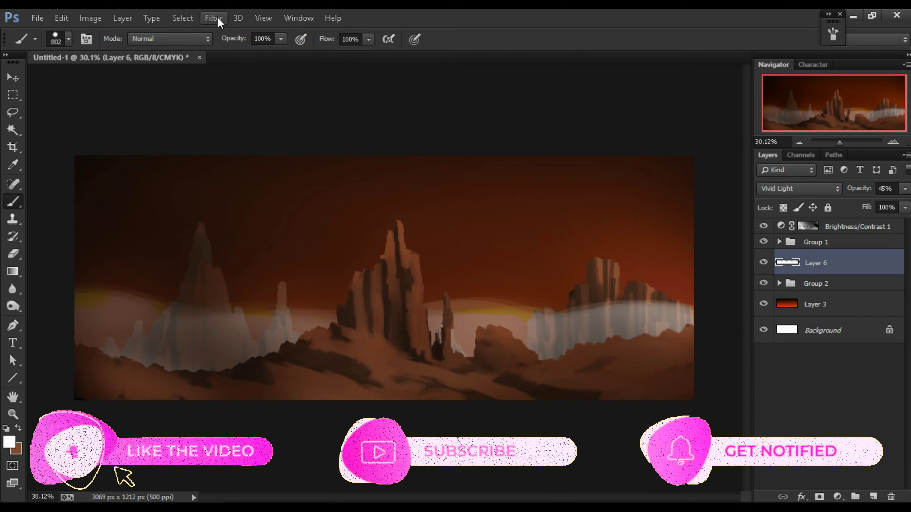
pyautogui.click(214, 18)
pyautogui.click(431, 260)
pyautogui.press('Return')
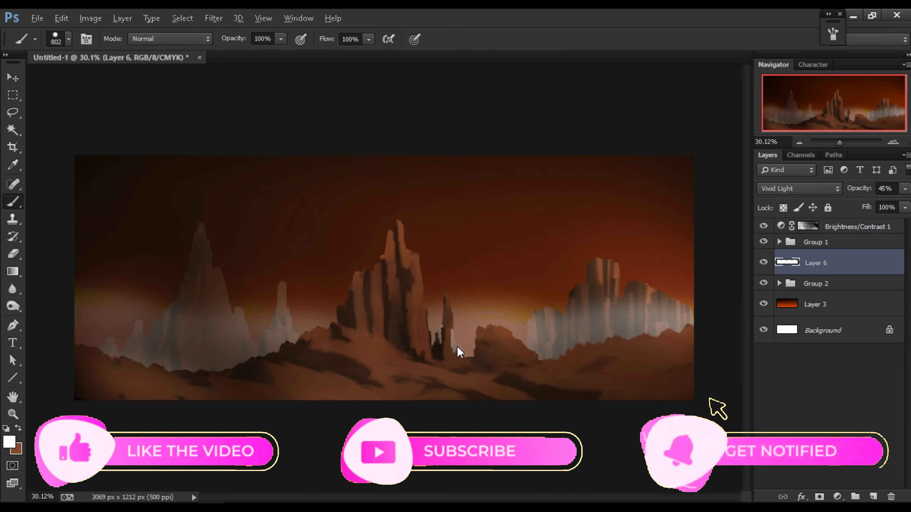
# Paint brown haze on new Layer 7 over both cliffs and set up a 544.2-pixel Gaussian blur.
pyautogui.click(68, 39)
pyautogui.click(95, 167)
pyautogui.rightClick(651, 325)
pyautogui.hotkey('ctrl', 'shift', 'alt', 'n')
pyautogui.moveTo(624, 285); pyautogui.dragTo(558, 307)
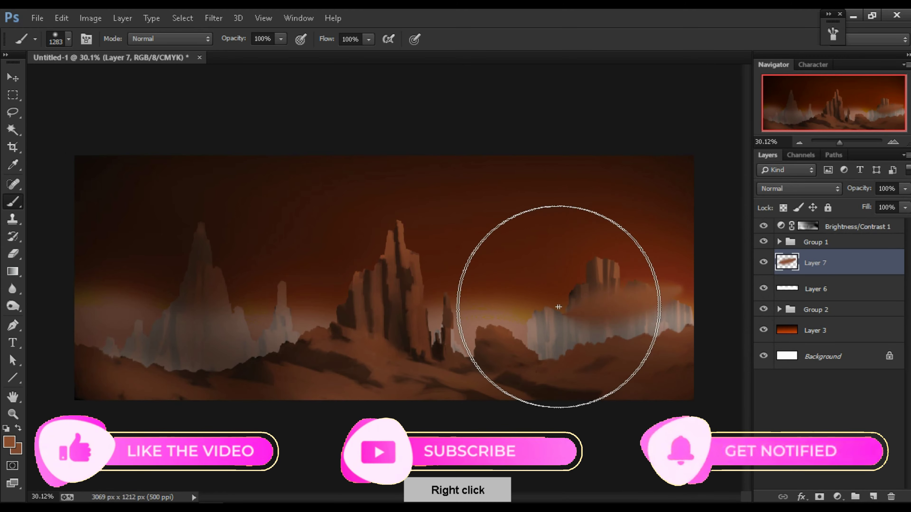
pyautogui.moveTo(189, 285); pyautogui.dragTo(82, 341)
pyautogui.rightClick(519, 350)
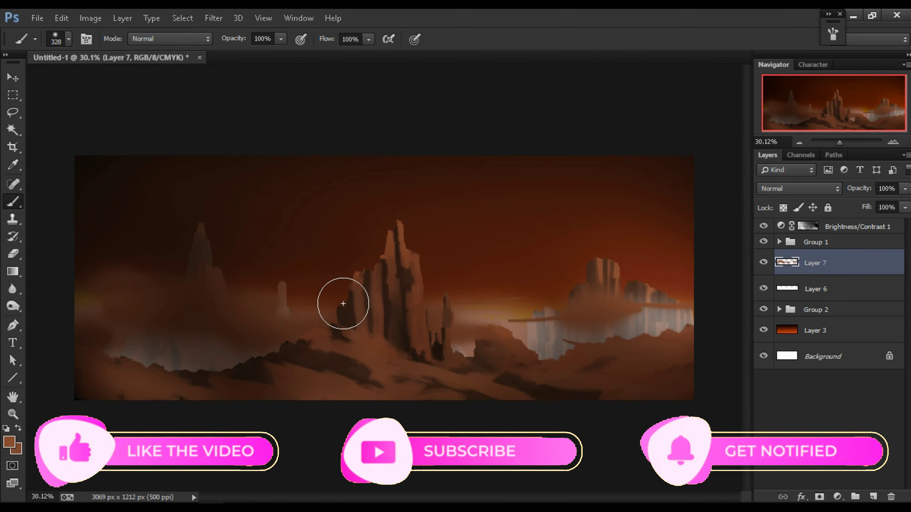
pyautogui.click(213, 18)
pyautogui.click(431, 260)
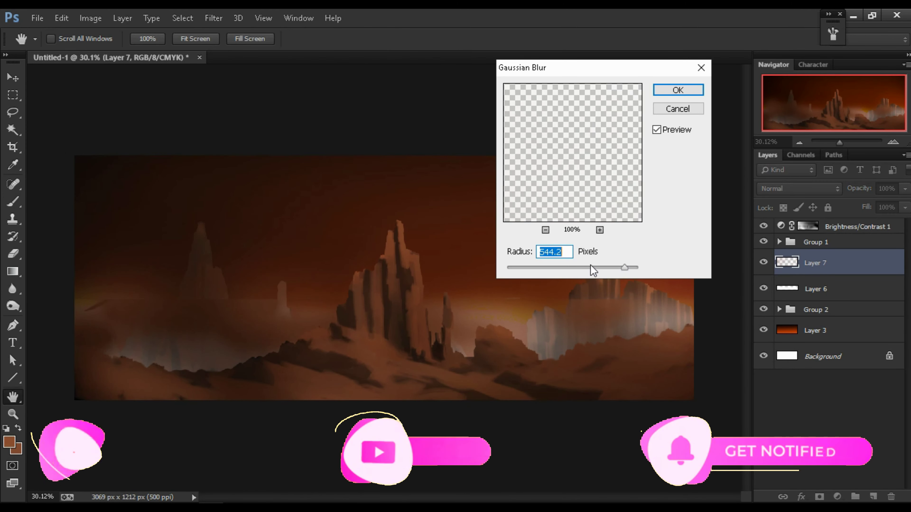
# Apply the heavy blur, then add a Color Balance layer warming midtones, shadows and highlights toward red.
pyautogui.press('Return')
pyautogui.press('b')
pyautogui.click(837, 496)
pyautogui.click(824, 360)
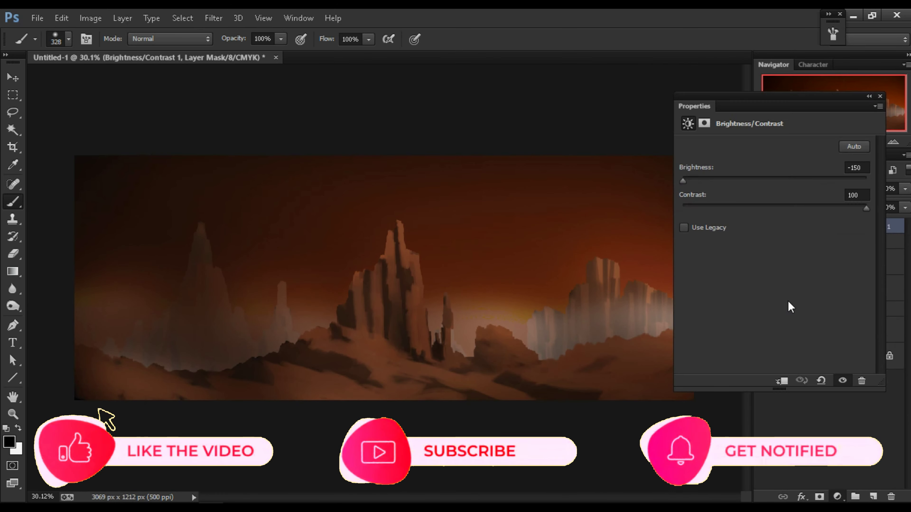
pyautogui.moveTo(757, 178)
pyautogui.mouseDown()
pyautogui.moveTo(769, 179)
pyautogui.moveTo(781, 202)
pyautogui.moveTo(741, 202)
pyautogui.moveTo(777, 225)
pyautogui.mouseUp()
pyautogui.press('Up')
pyautogui.moveTo(757, 178)
pyautogui.mouseDown()
pyautogui.moveTo(740, 178)
pyautogui.moveTo(768, 178)
pyautogui.mouseUp()
pyautogui.moveTo(757, 202)
pyautogui.mouseDown()
pyautogui.moveTo(750, 202)
pyautogui.moveTo(763, 202)
pyautogui.moveTo(775, 223)
pyautogui.mouseUp()
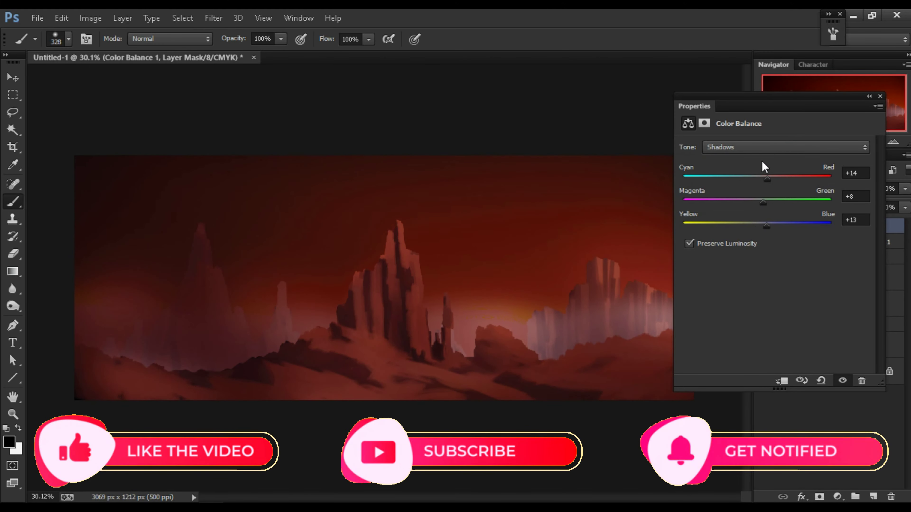
pyautogui.press('Down')
pyautogui.press('Down')
pyautogui.moveTo(757, 178)
pyautogui.mouseDown()
pyautogui.moveTo(776, 178)
pyautogui.moveTo(767, 225)
pyautogui.mouseUp()
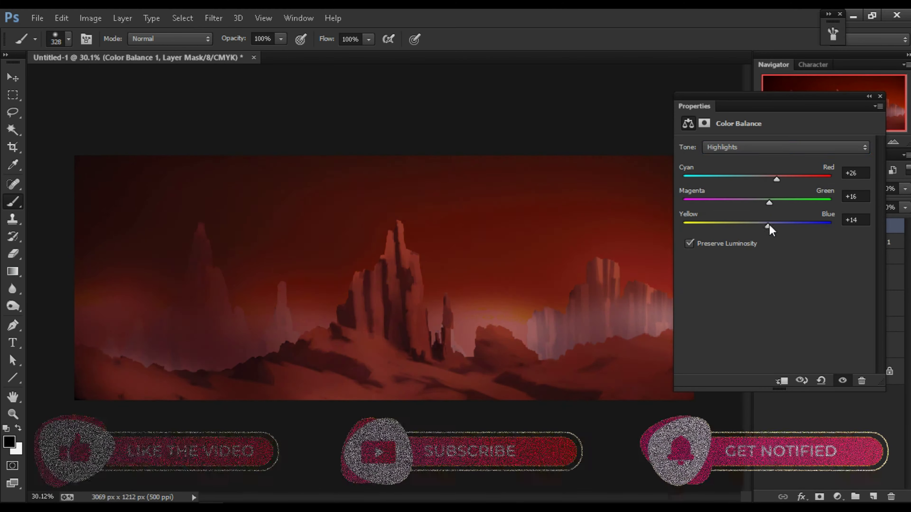
pyautogui.click(880, 96)
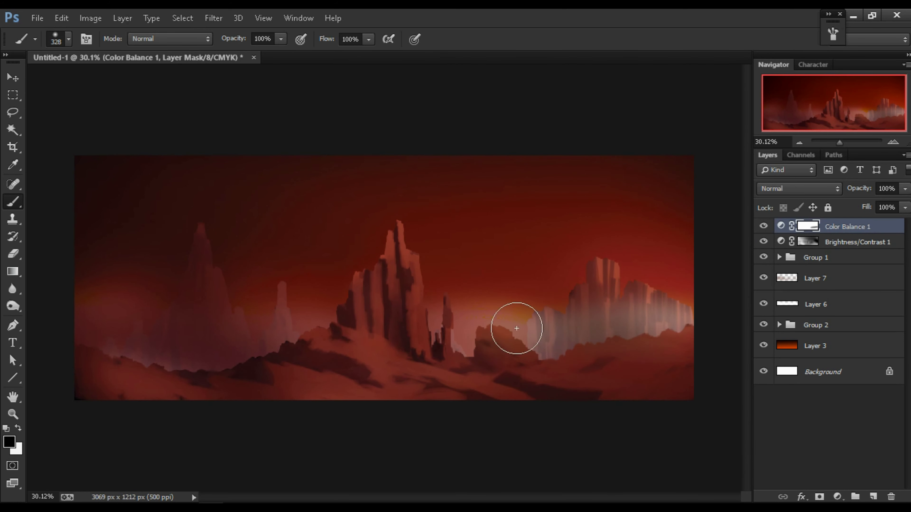
# Paint a soft glow and dark red strokes into the sky on new Layer 8 above Layer 3.
pyautogui.click(828, 344)
pyautogui.click(872, 496)
pyautogui.moveTo(220, 185)
pyautogui.mouseDown()
pyautogui.moveTo(255, 175)
pyautogui.moveTo(646, 277)
pyautogui.mouseUp()
pyautogui.moveTo(78, 177)
pyautogui.mouseDown()
pyautogui.moveTo(592, 185)
pyautogui.moveTo(315, 195)
pyautogui.moveTo(531, 186)
pyautogui.moveTo(417, 228)
pyautogui.moveTo(281, 203)
pyautogui.moveTo(179, 204)
pyautogui.mouseUp()
# Add a Curves layer that lowers the white point, lifts midtones and darkens shadows.
pyautogui.click(807, 226)
pyautogui.press('d')
pyautogui.click(837, 497)
pyautogui.click(803, 266)
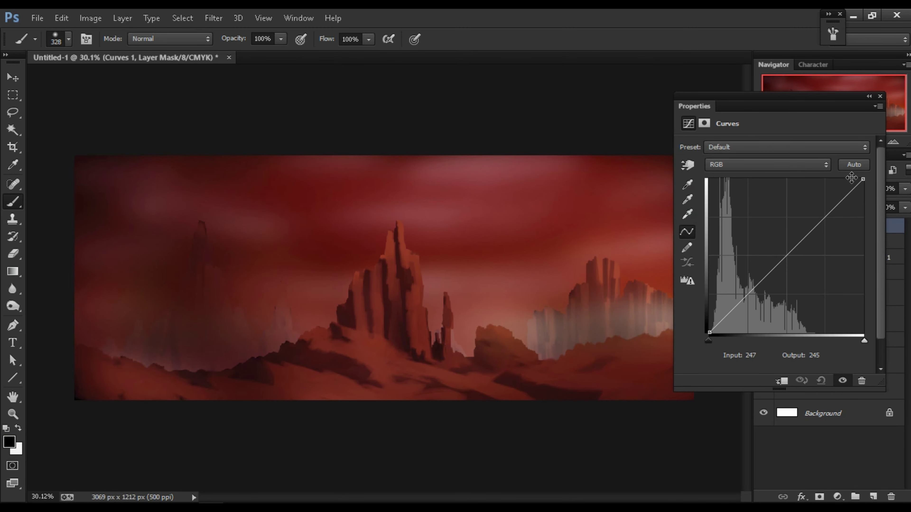
pyautogui.moveTo(863, 179); pyautogui.dragTo(863, 231)
pyautogui.moveTo(812, 266); pyautogui.dragTo(811, 258)
pyautogui.moveTo(764, 289); pyautogui.dragTo(764, 295)
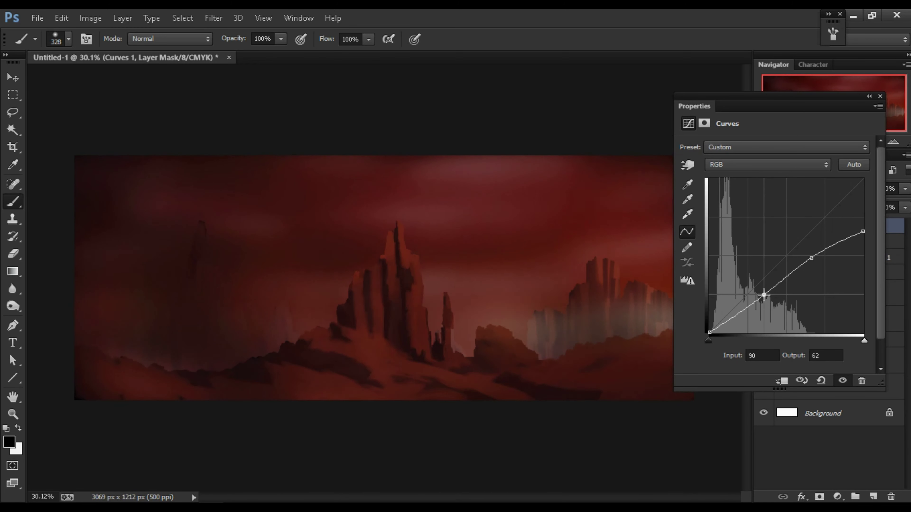
# Pull the Curves blue channel down slightly.
pyautogui.hotkey('alt', '3')
pyautogui.hotkey('alt', '4')
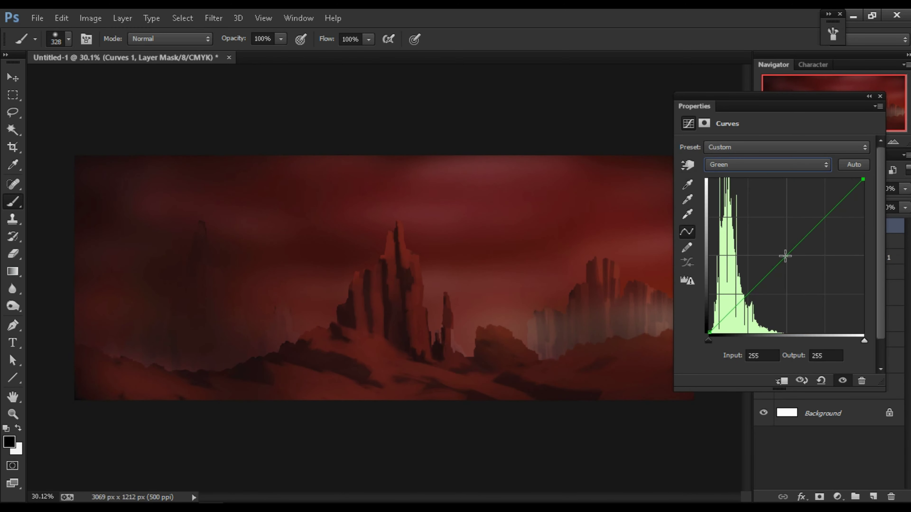
pyautogui.click(767, 164)
pyautogui.click(771, 212)
pyautogui.moveTo(807, 234); pyautogui.dragTo(807, 247)
pyautogui.click(880, 96)
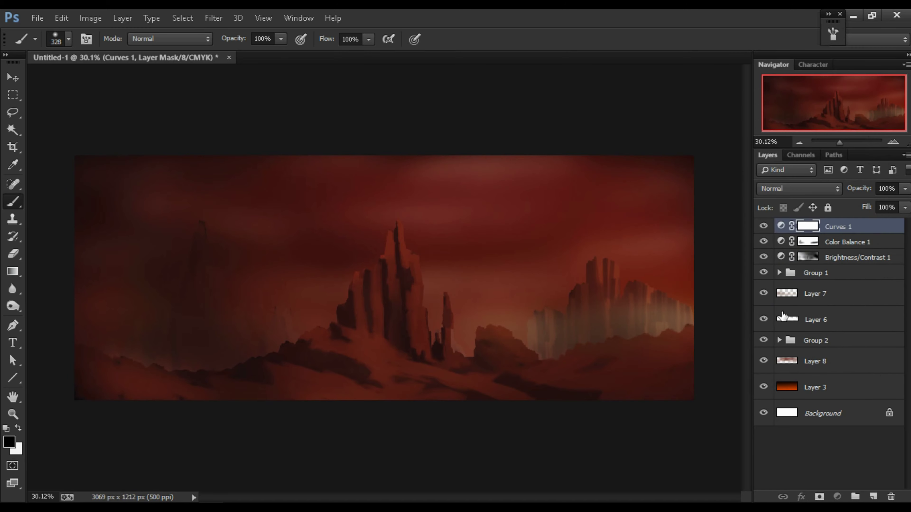
pyautogui.click(815, 293)
# Paint red haze on the lower-right rocks, then paint the Curves 1 and Layer 3 masks.
pyautogui.moveTo(578, 359); pyautogui.dragTo(598, 324)
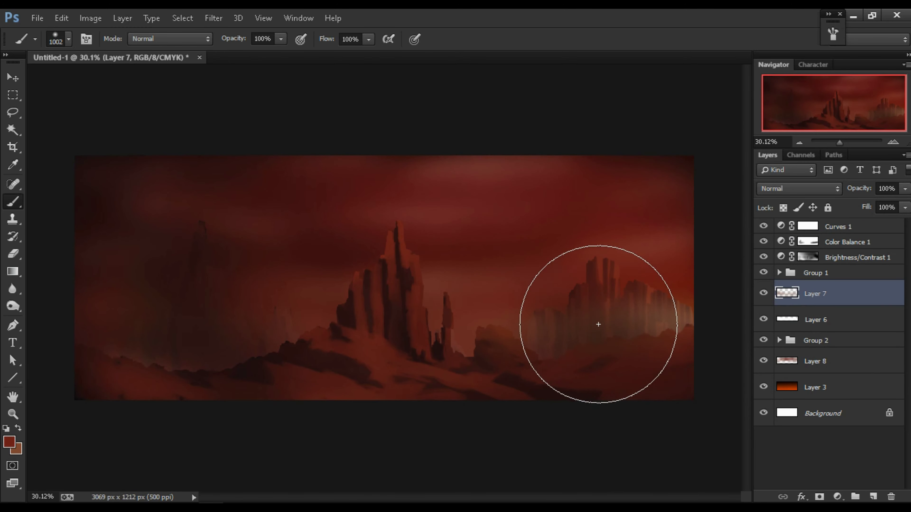
pyautogui.rightClick(368, 334)
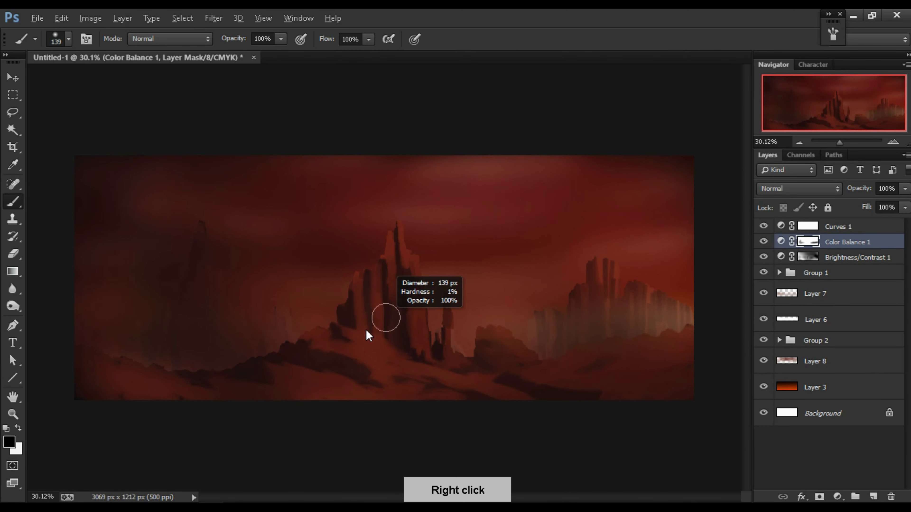
pyautogui.click(824, 226)
pyautogui.moveTo(167, 339); pyautogui.dragTo(609, 325)
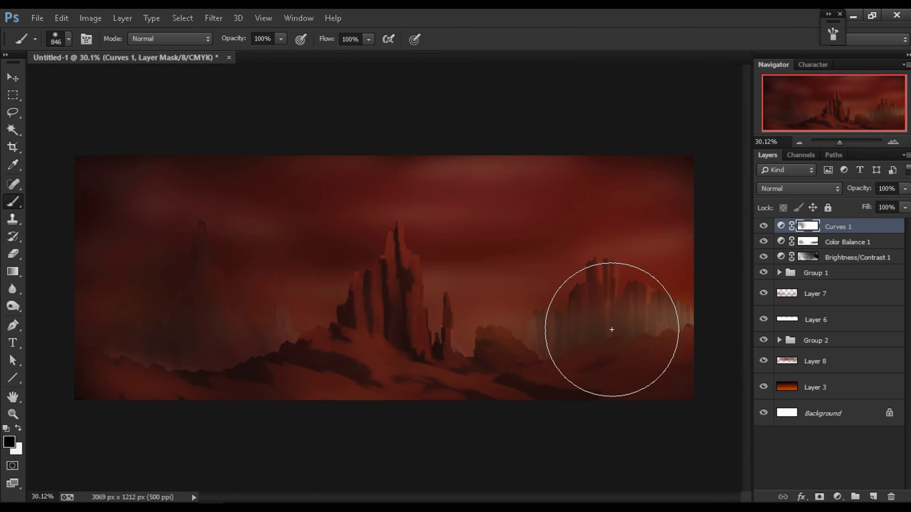
pyautogui.click(815, 387)
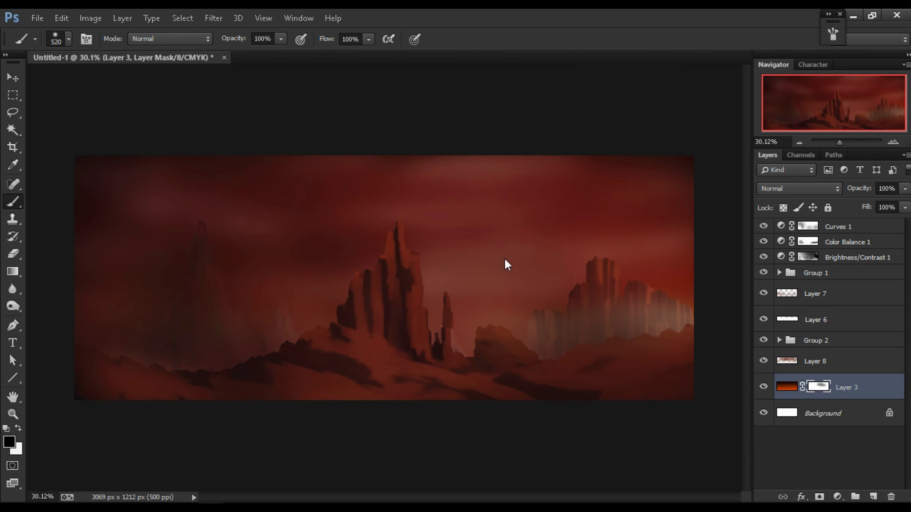
pyautogui.moveTo(505, 265); pyautogui.dragTo(316, 226)
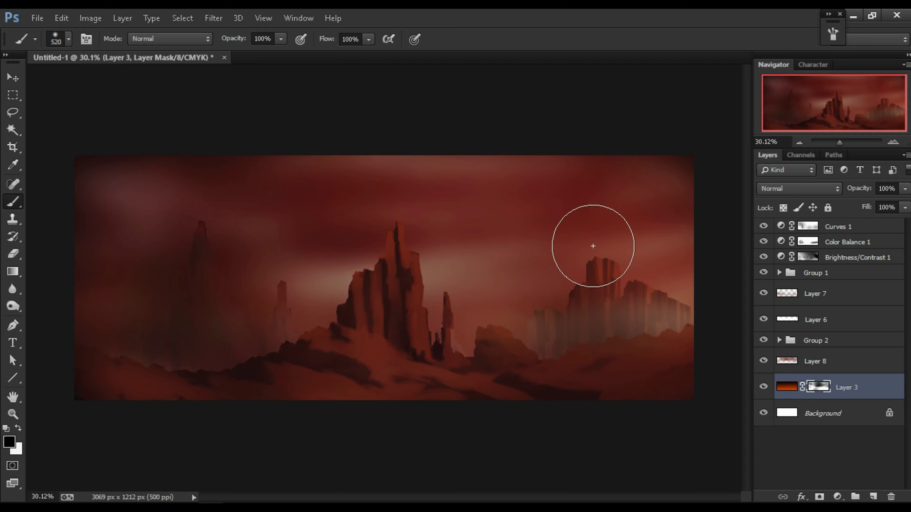
# Paint bright red across the upper-centre and upper-left sky on new top Layer 9.
pyautogui.click(838, 226)
pyautogui.click(873, 496)
pyautogui.click(9, 442)
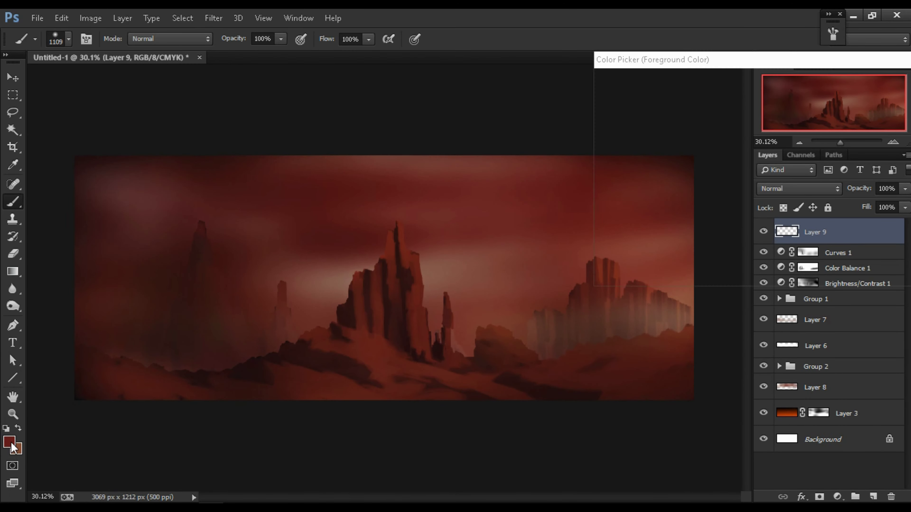
pyautogui.press('Return')
pyautogui.moveTo(512, 179); pyautogui.dragTo(238, 179)
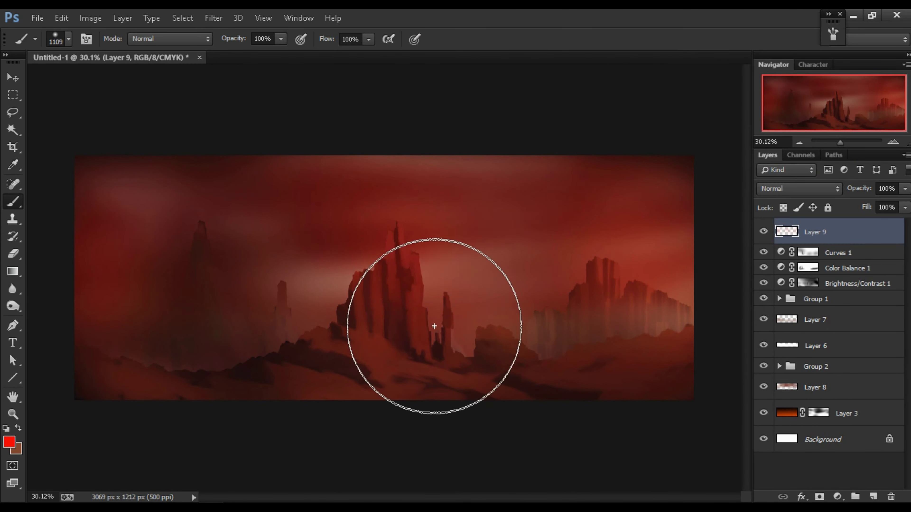
pyautogui.moveTo(383, 427); pyautogui.dragTo(305, 210)
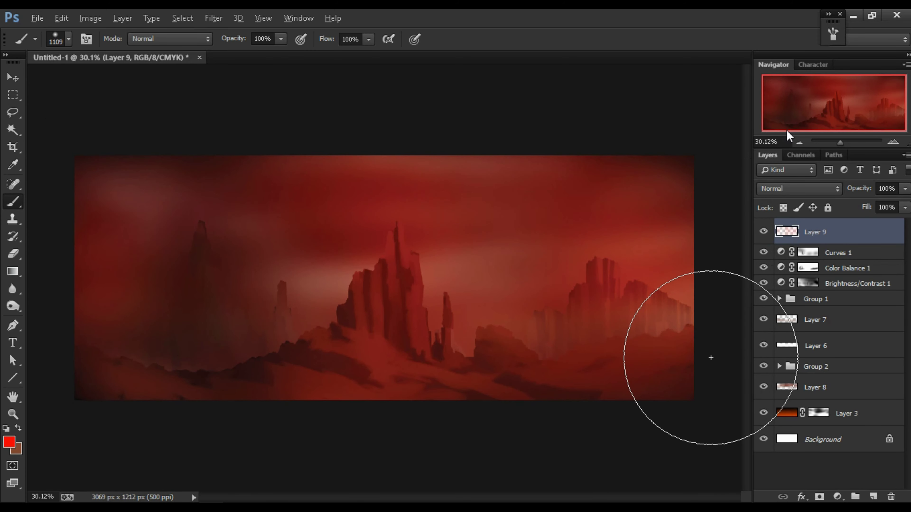
# Set Layer 9 to Lighten and add Brightness/Contrast 2 at −8 brightness, −16 contrast.
pyautogui.click(798, 188)
pyautogui.click(786, 195)
pyautogui.click(798, 188)
pyautogui.click(768, 175)
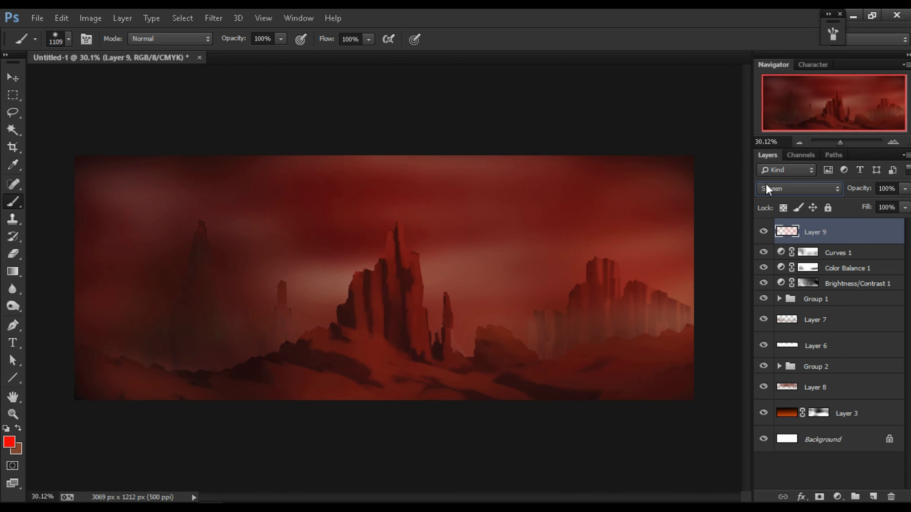
pyautogui.click(798, 188)
pyautogui.click(773, 196)
pyautogui.click(798, 189)
pyautogui.click(776, 122)
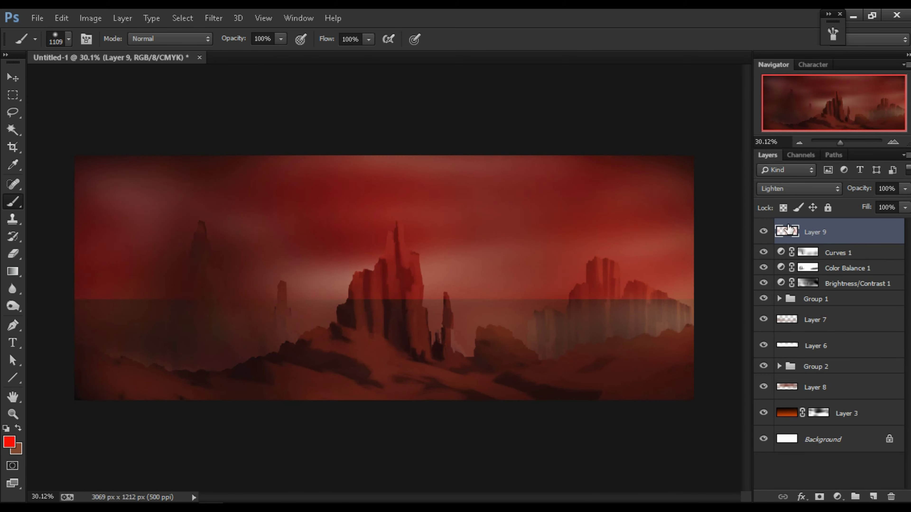
pyautogui.moveTo(775, 180); pyautogui.dragTo(770, 181)
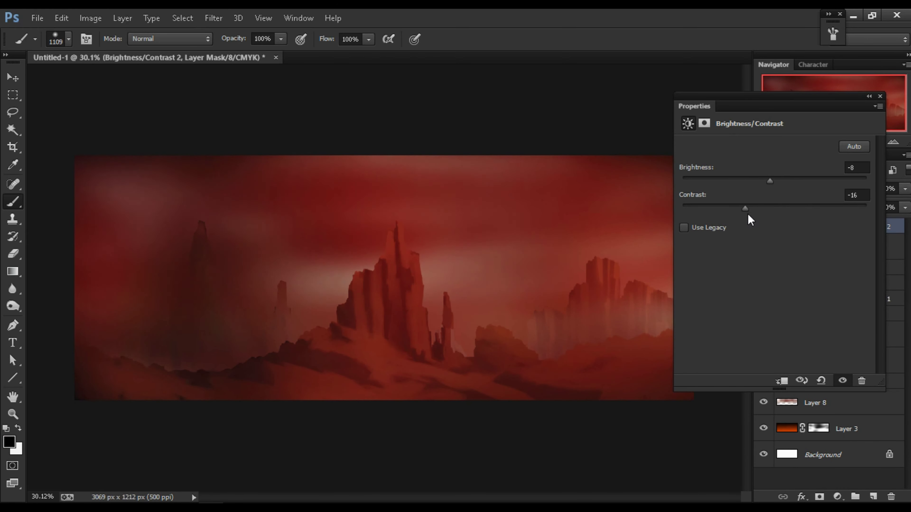
# Set Brightness/Contrast 2 to −30/12 and paint the Brightness/Contrast 1 mask to lighten left haze.
pyautogui.moveTo(745, 208)
pyautogui.mouseDown()
pyautogui.moveTo(785, 209)
pyautogui.moveTo(751, 181)
pyautogui.mouseUp()
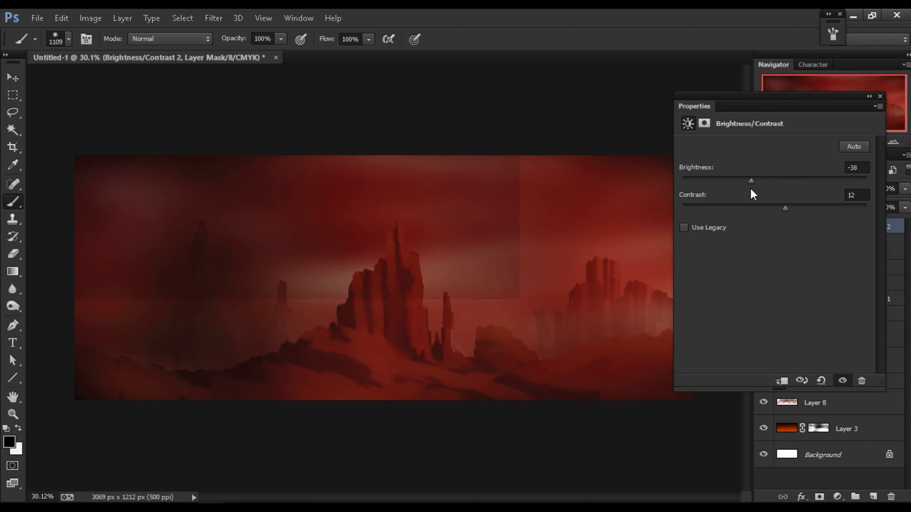
pyautogui.click(876, 105)
pyautogui.hotkey('alt', '[')
pyautogui.hotkey('alt', '[')
pyautogui.hotkey('alt', '[')
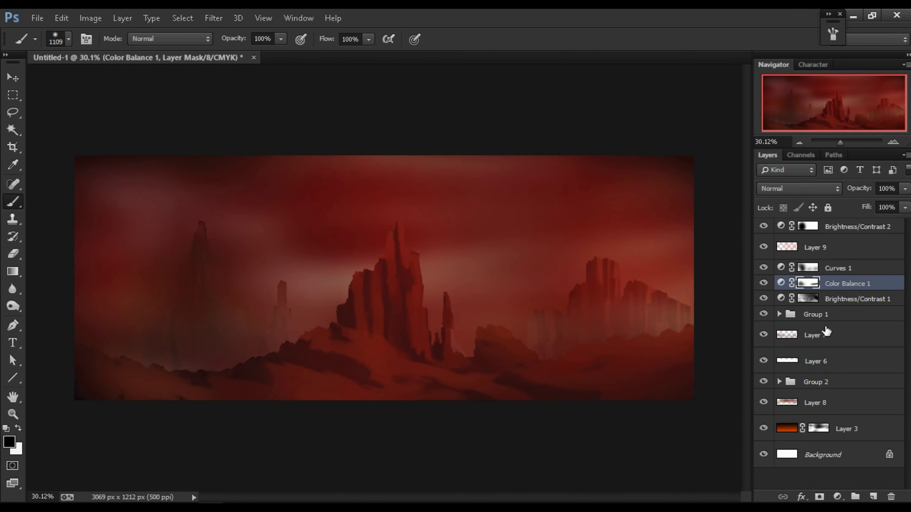
pyautogui.moveTo(107, 287); pyautogui.dragTo(159, 248)
pyautogui.hotkey('alt', '[')
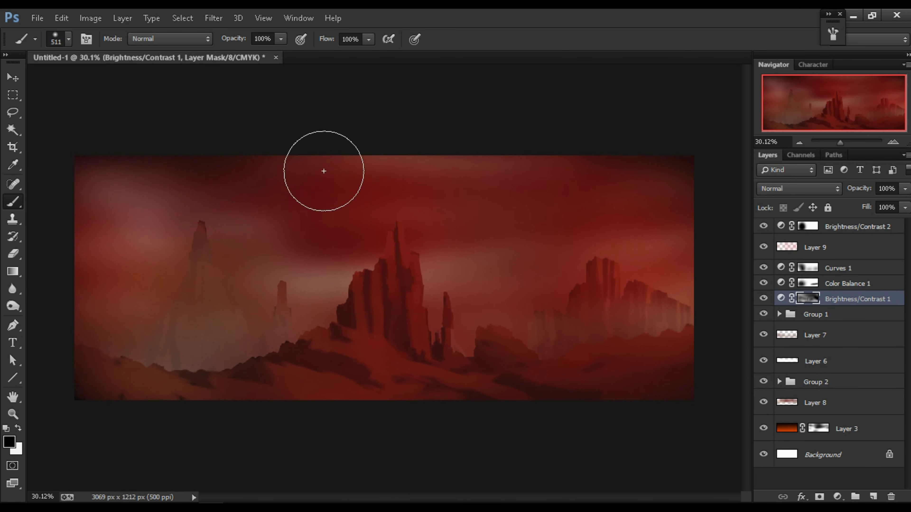
pyautogui.moveTo(324, 171); pyautogui.dragTo(262, 286)
# Add Layer 10 above Brightness/Contrast 2 and set a huge soft brush.
pyautogui.click(817, 279)
pyautogui.hotkey('alt', '.')
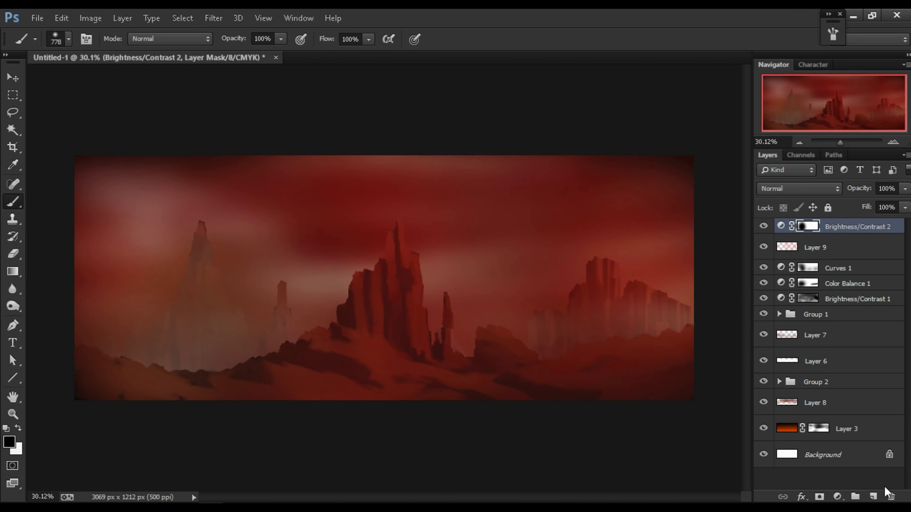
pyautogui.click(873, 497)
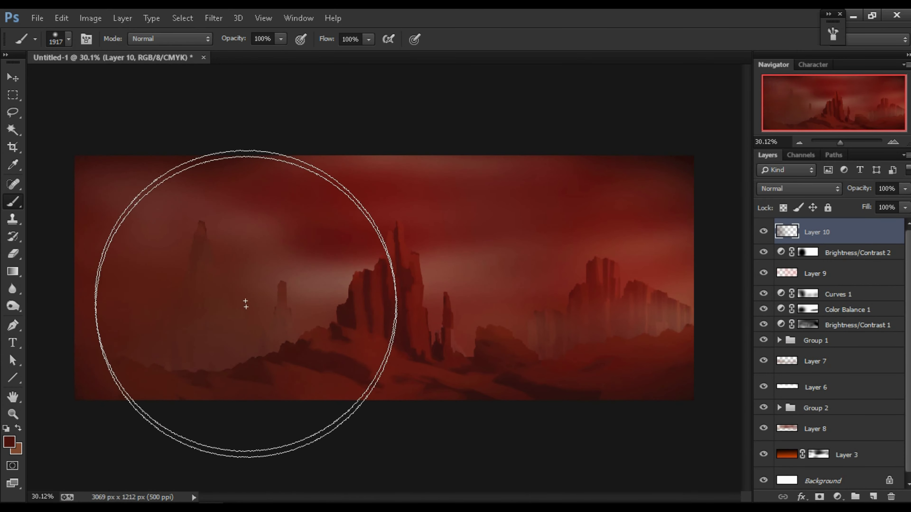
pyautogui.moveTo(180, 366); pyautogui.dragTo(400, 278)
pyautogui.moveTo(264, 148); pyautogui.dragTo(323, 149)
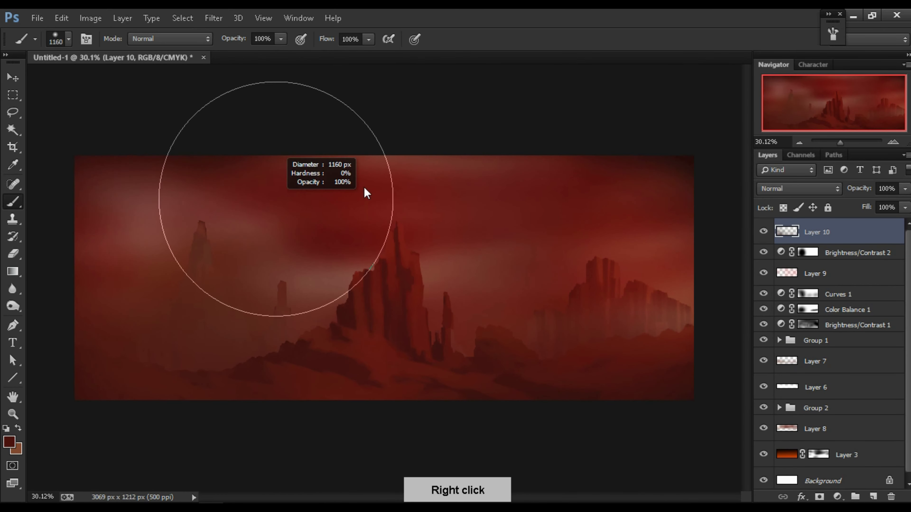
# Keep Layer 10 in Normal blending and lower its opacity to about 36%.
pyautogui.click(803, 189)
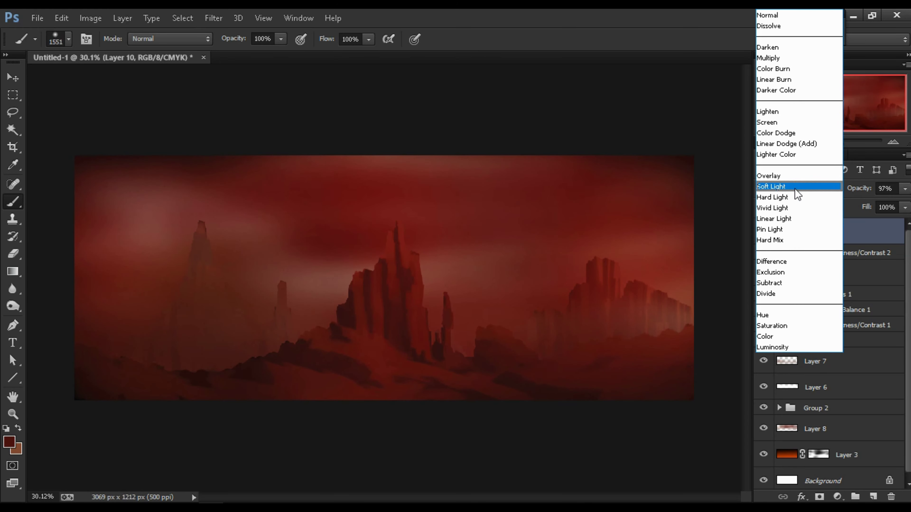
pyautogui.click(789, 197)
pyautogui.click(778, 188)
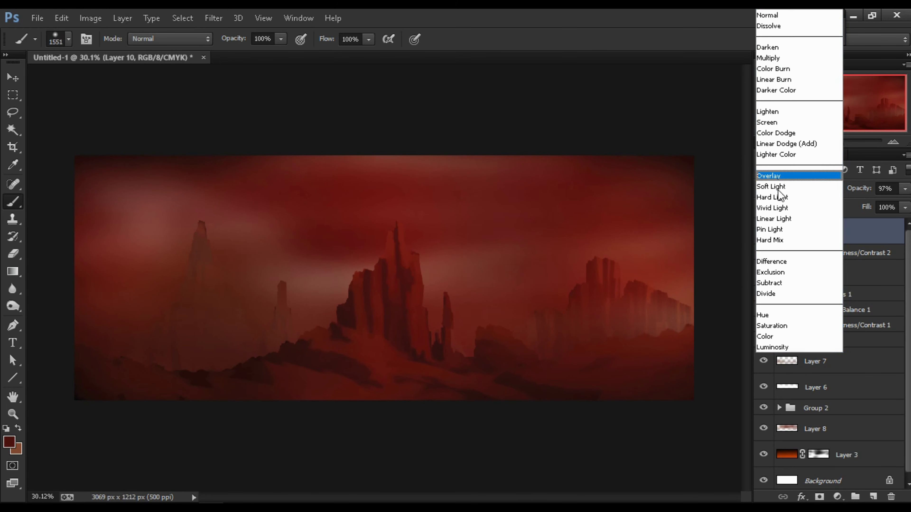
pyautogui.click(768, 15)
pyautogui.moveTo(859, 188); pyautogui.dragTo(834, 194)
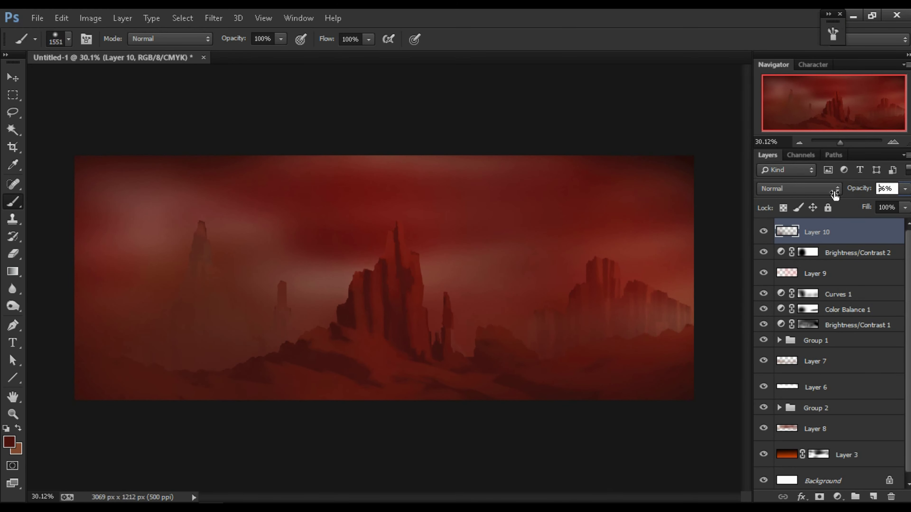
pyautogui.keyDown('alt'); pyautogui.rightClick(549, 240); pyautogui.keyUp('alt')
# Add a new layer in Screen blend mode with bright red as the foreground colour.
pyautogui.hotkey('ctrl', 'shift', 'alt', 'n')
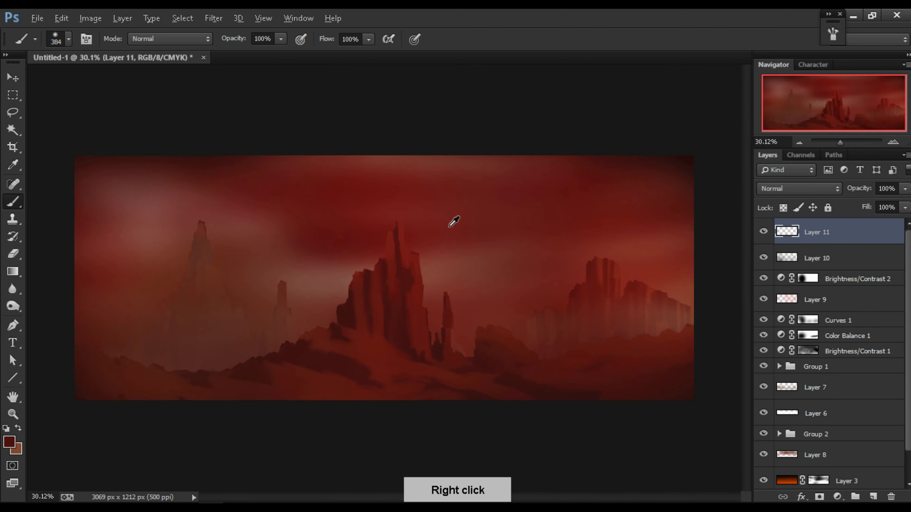
pyautogui.click(12, 442)
pyautogui.click(885, 84)
pyautogui.click(305, 183)
pyautogui.hotkey('shift', 'alt', 's')
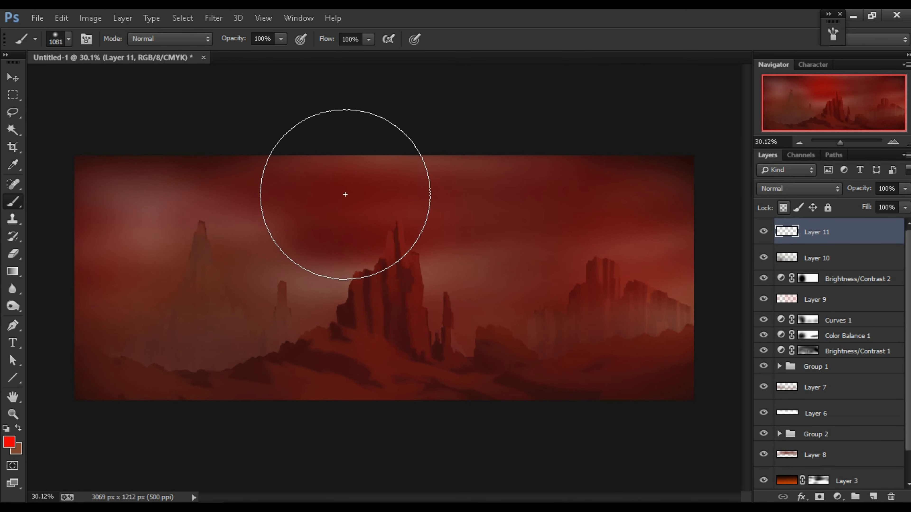
# Paint bright red streaks across the sky and red glow on the central, right and left spires.
pyautogui.keyDown('alt'); pyautogui.rightClick(429, 207); pyautogui.keyUp('alt')
pyautogui.moveTo(398, 181); pyautogui.dragTo(482, 176)
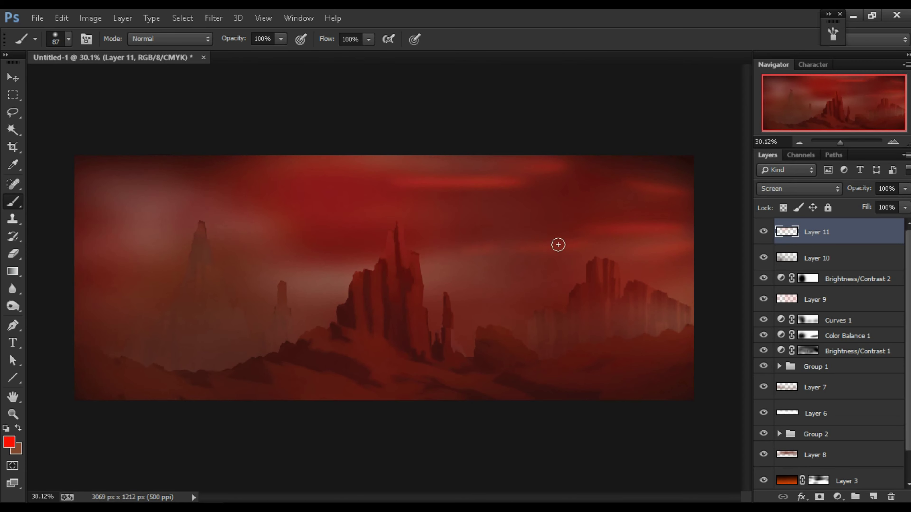
pyautogui.keyDown('alt'); pyautogui.rightClick(454, 221); pyautogui.keyUp('alt')
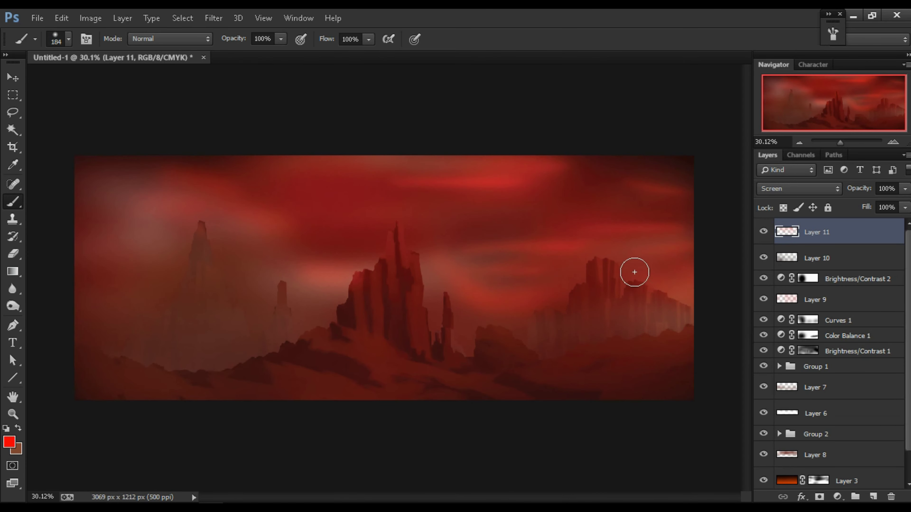
pyautogui.moveTo(332, 188); pyautogui.dragTo(400, 252)
pyautogui.keyDown('alt'); pyautogui.rightClick(403, 268); pyautogui.keyUp('alt')
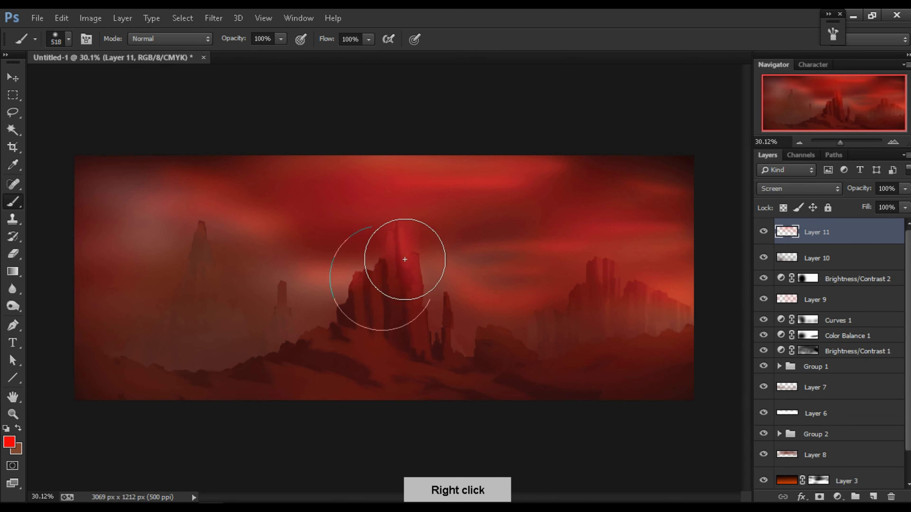
pyautogui.moveTo(509, 332); pyautogui.dragTo(531, 353)
pyautogui.keyDown('alt'); pyautogui.rightClick(628, 343); pyautogui.keyUp('alt')
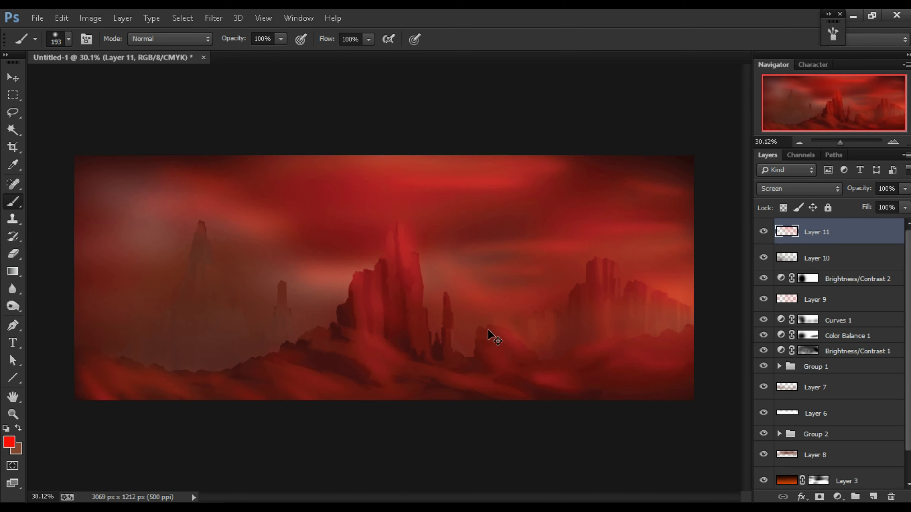
pyautogui.moveTo(201, 226); pyautogui.dragTo(201, 302)
# Mask out part of Layer 11's red glow near the central spire.
pyautogui.keyDown('alt'); pyautogui.rightClick(204, 308); pyautogui.keyUp('alt')
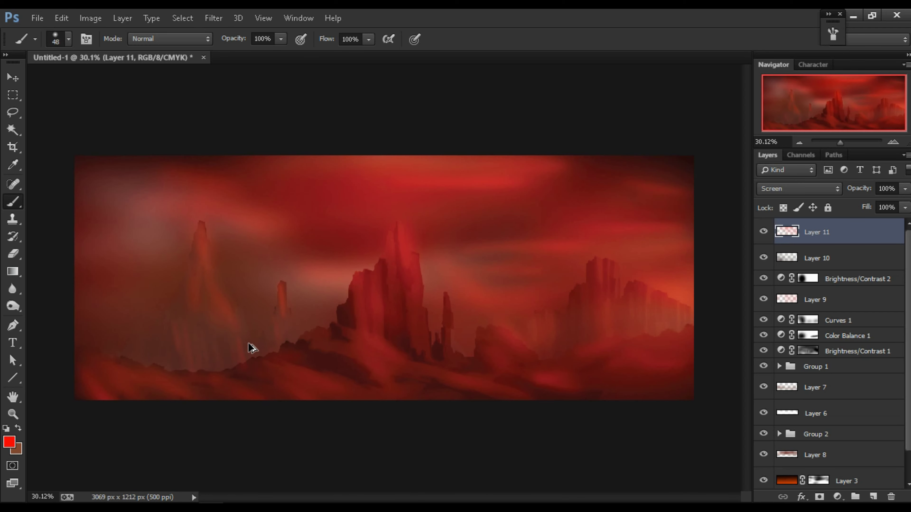
pyautogui.keyDown('alt'); pyautogui.rightClick(391, 212); pyautogui.keyUp('alt')
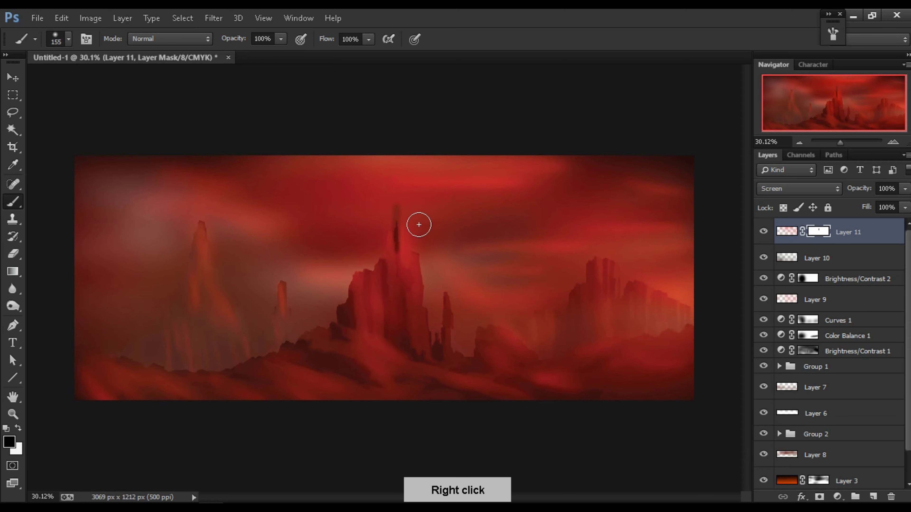
pyautogui.moveTo(386, 211); pyautogui.dragTo(409, 228)
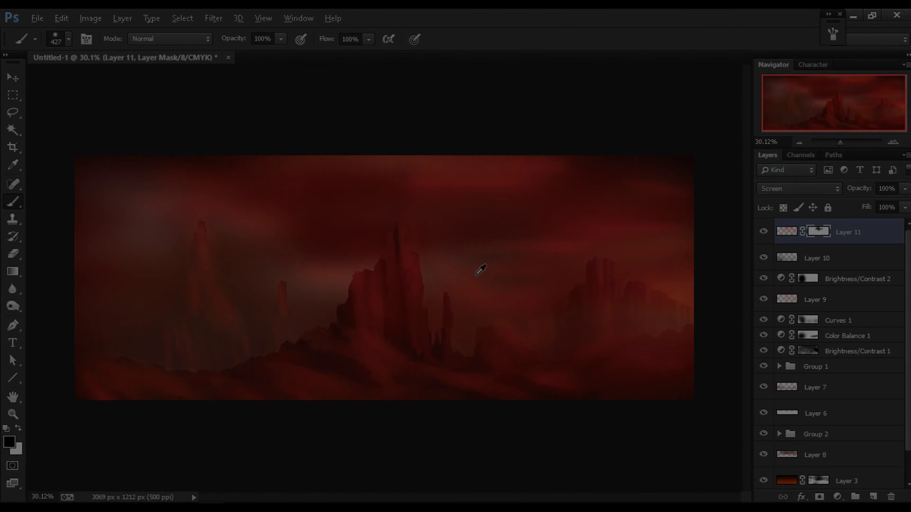